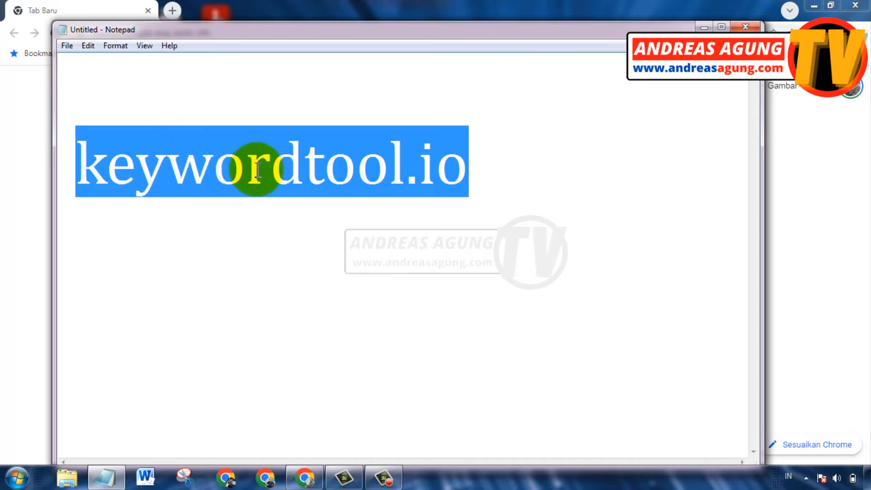
Copy the address keywordtool.io from the Notepad note and open that website in Chrome.
right_click(257, 170)
left_click(284, 211)
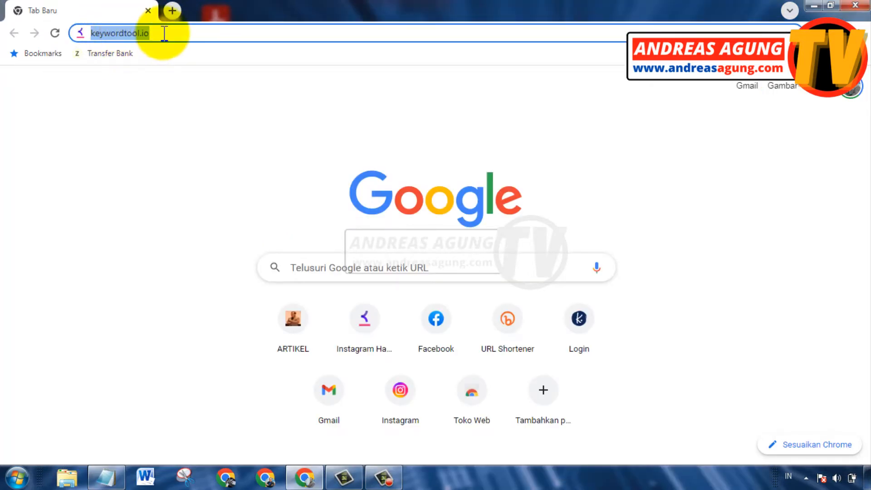
key("Return")
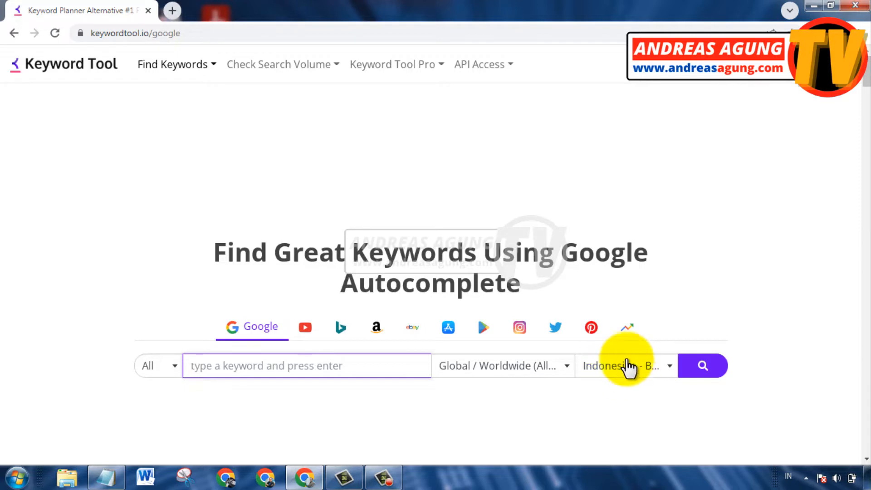
Choose Indonesian - Bahasa Indonesia as the language for the Google keyword search.
left_click(648, 382)
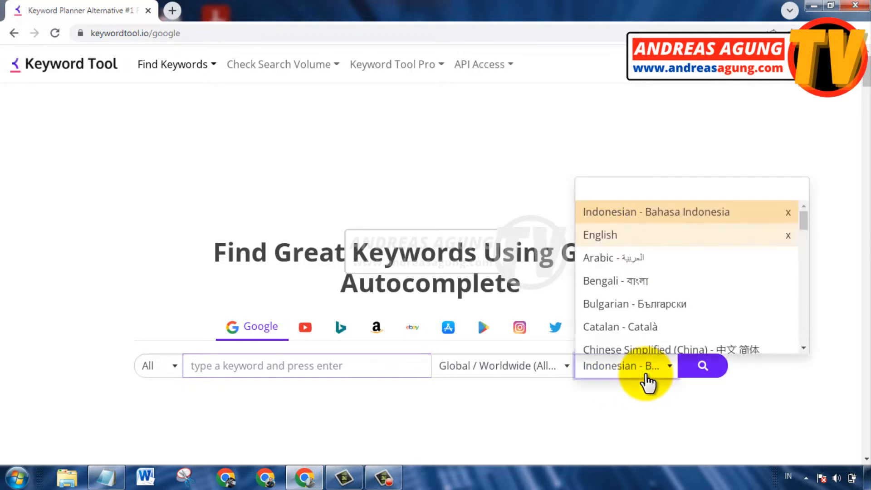
left_click(666, 211)
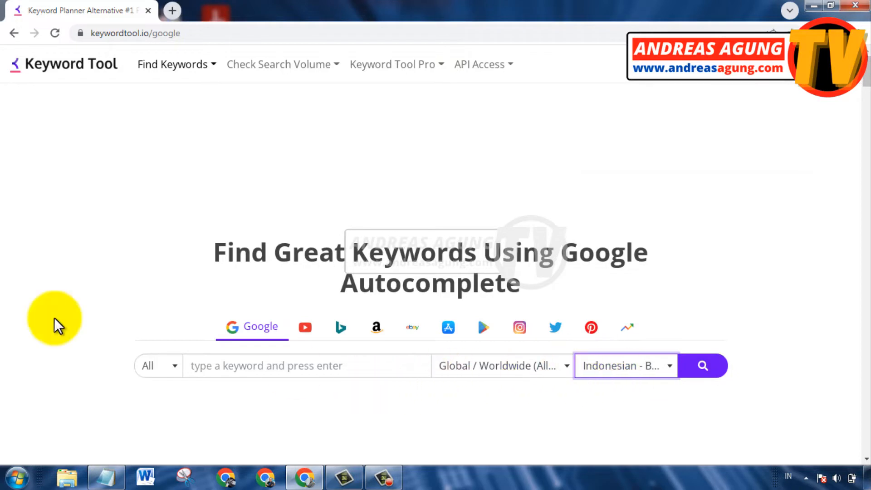
scroll(54, 318, "down", 1)
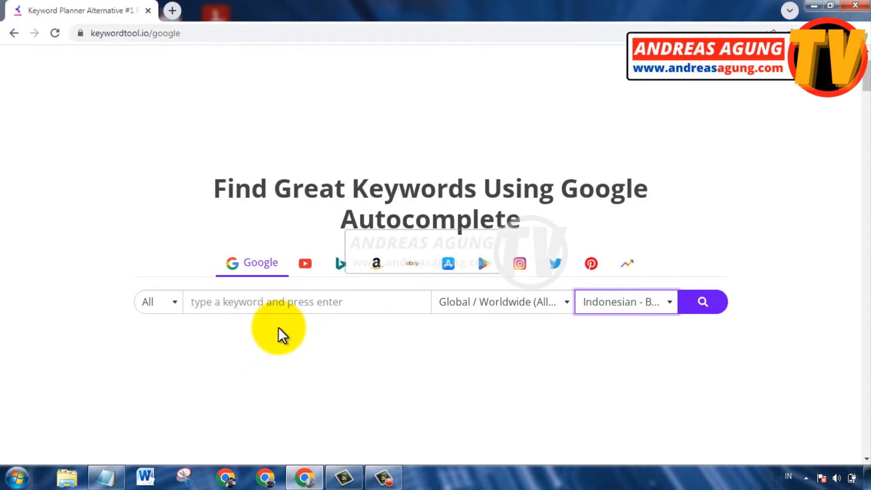
scroll(226, 337, "down", 2)
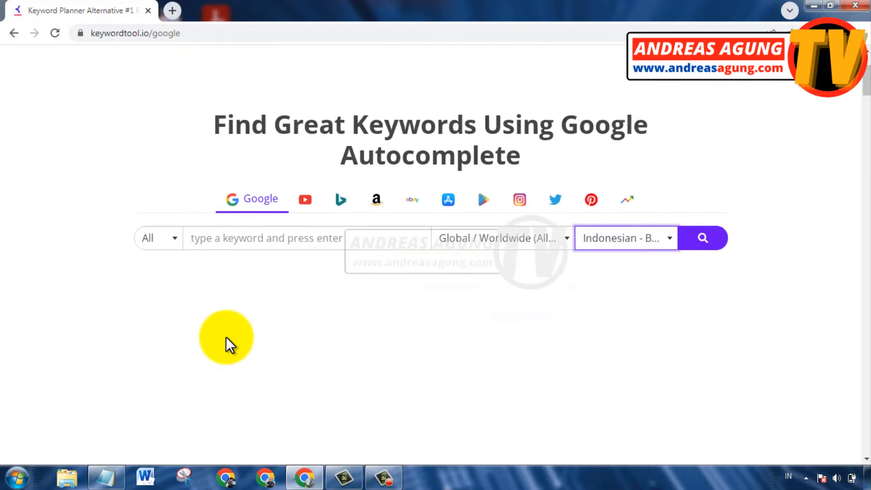
scroll(226, 336, "up", 2)
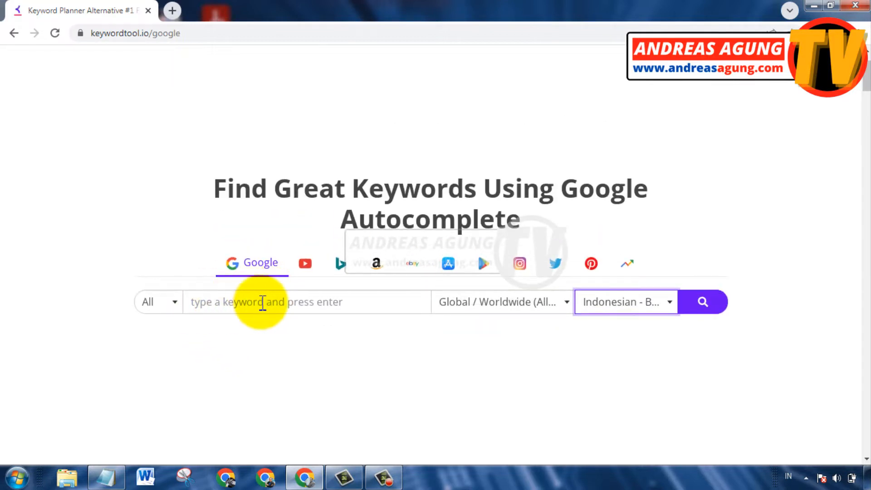
Enter "kursus digital marketing" as the keyword and run the search for suggestions.
left_click(256, 305)
key("ctrl+v")
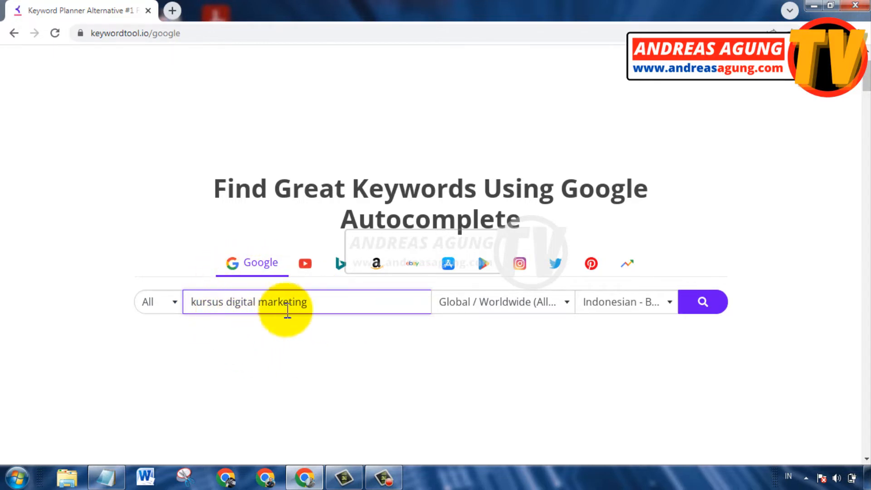
left_click(191, 302)
left_click_drag(210, 303, 304, 301)
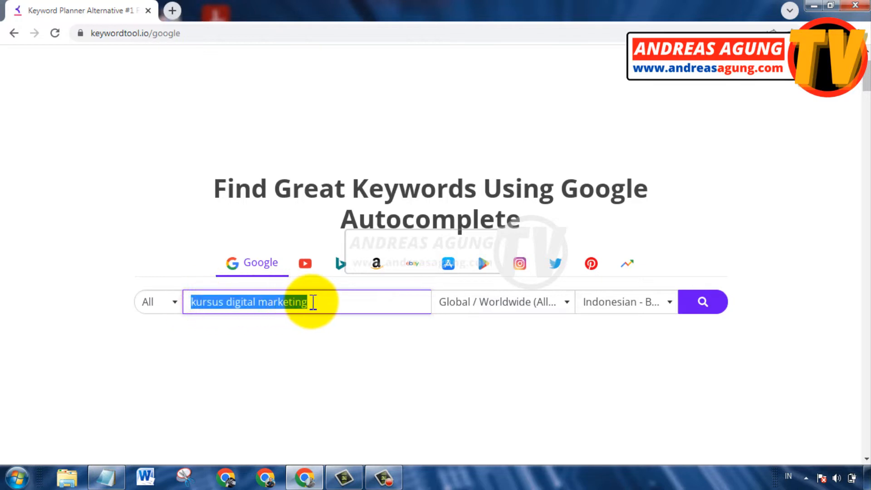
left_click(314, 302)
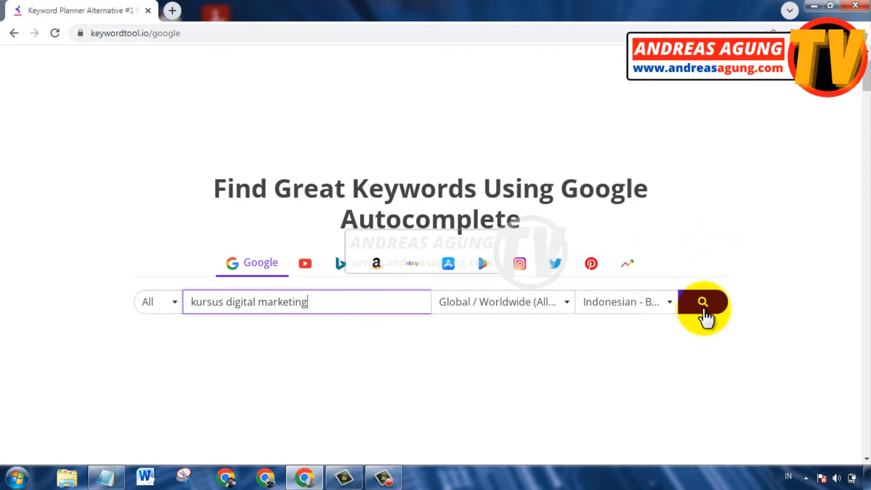
left_click(704, 308)
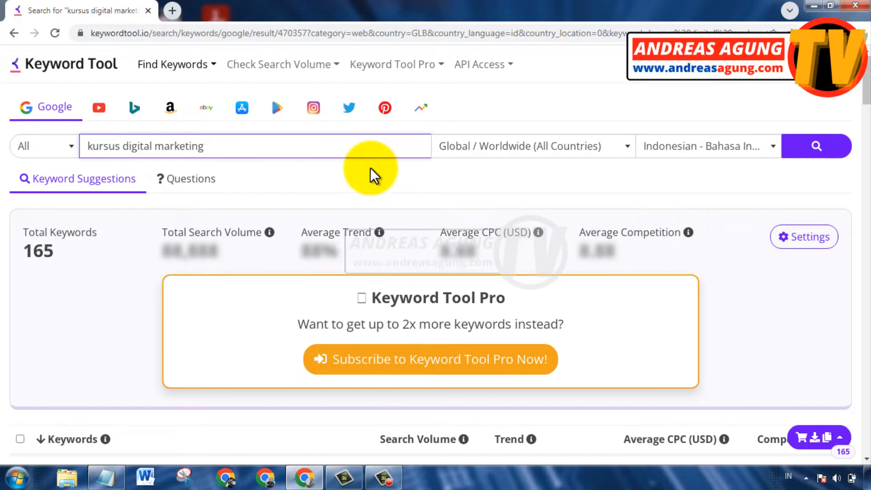
left_click(370, 168)
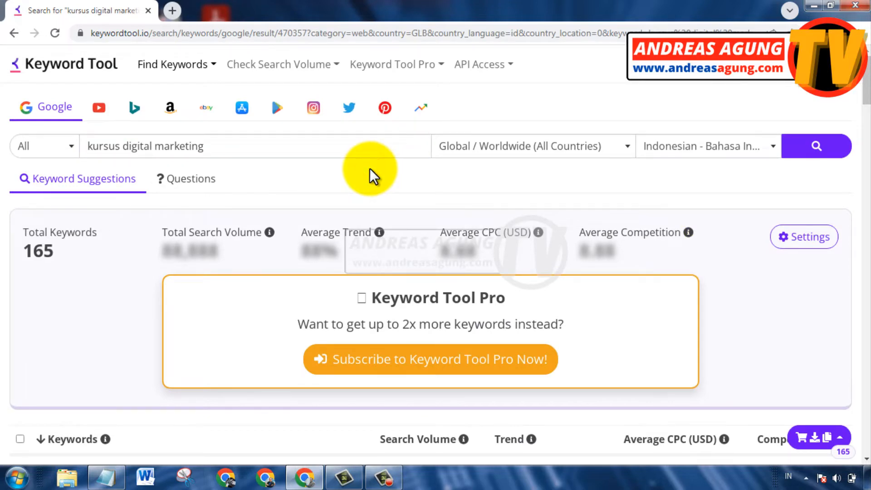
Look through the long list of keyword suggestions and check the total number of keywords.
scroll(369, 168, "down", 5)
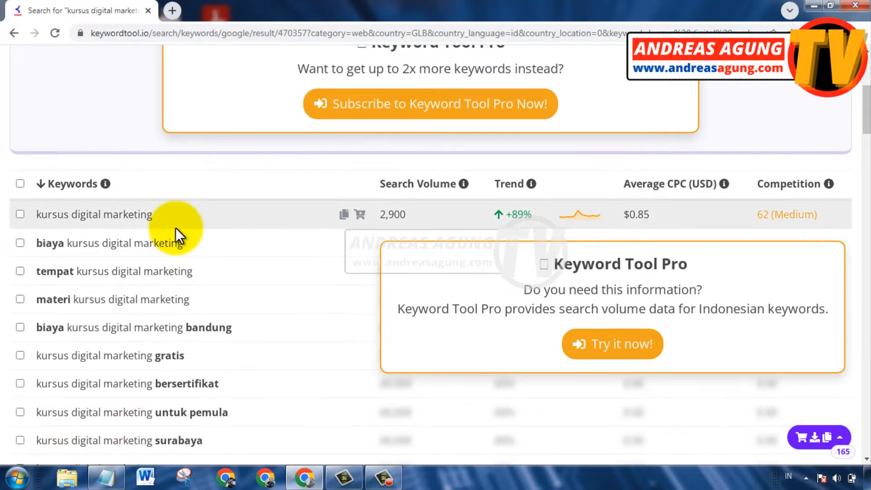
scroll(175, 228, "down", 1)
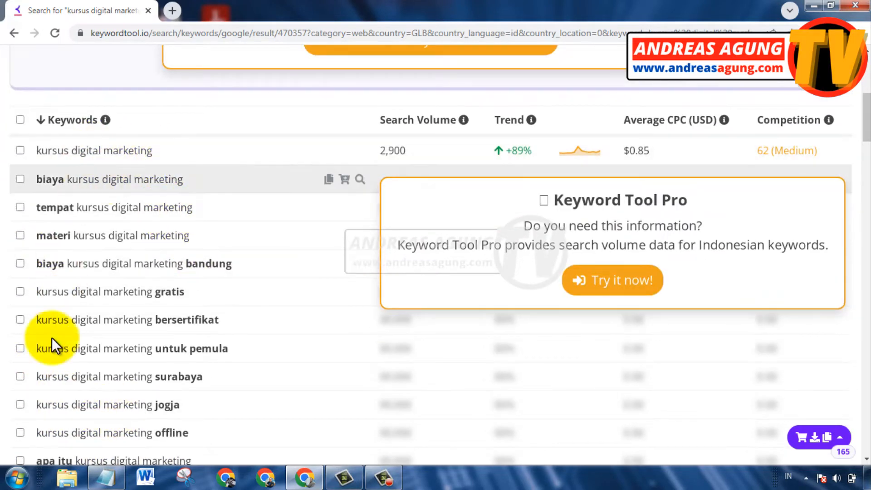
scroll(65, 305, "down", 2)
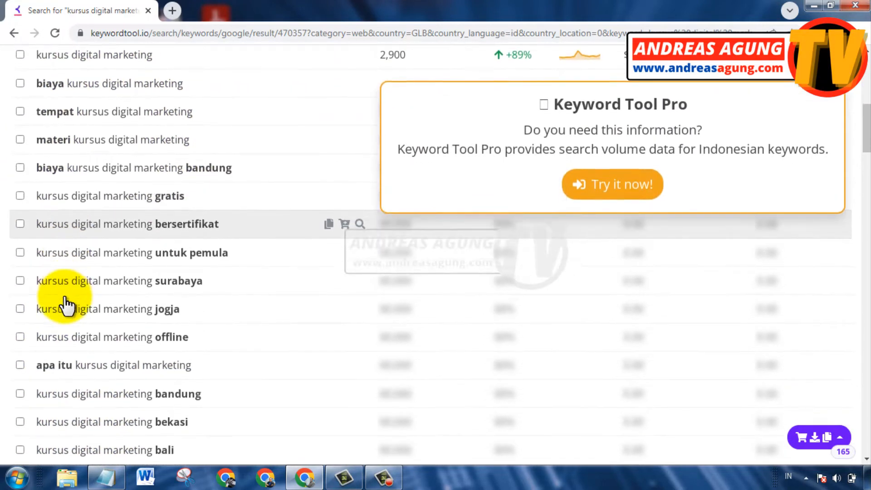
scroll(66, 306, "down", 2)
scroll(66, 303, "down", 5)
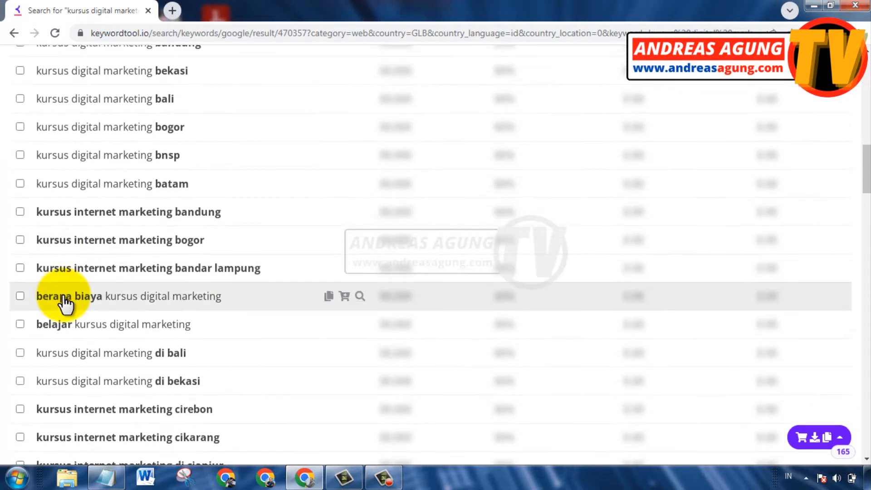
scroll(65, 303, "down", 12)
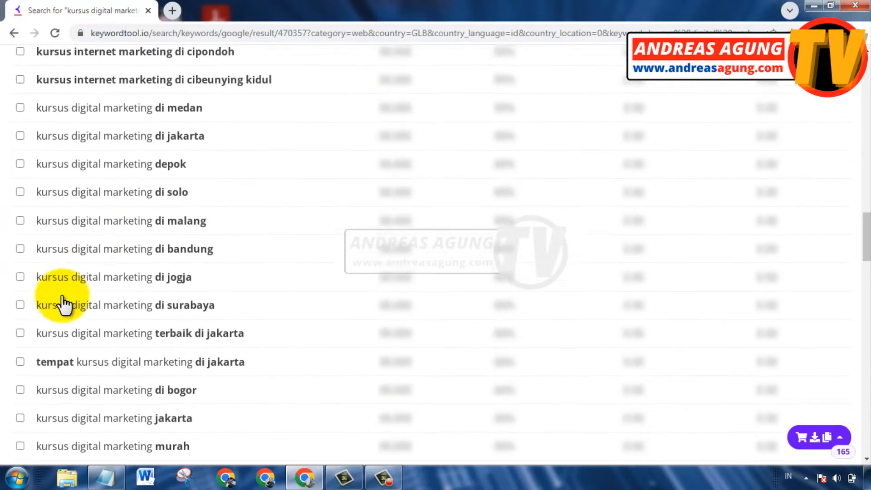
scroll(65, 305, "down", 10)
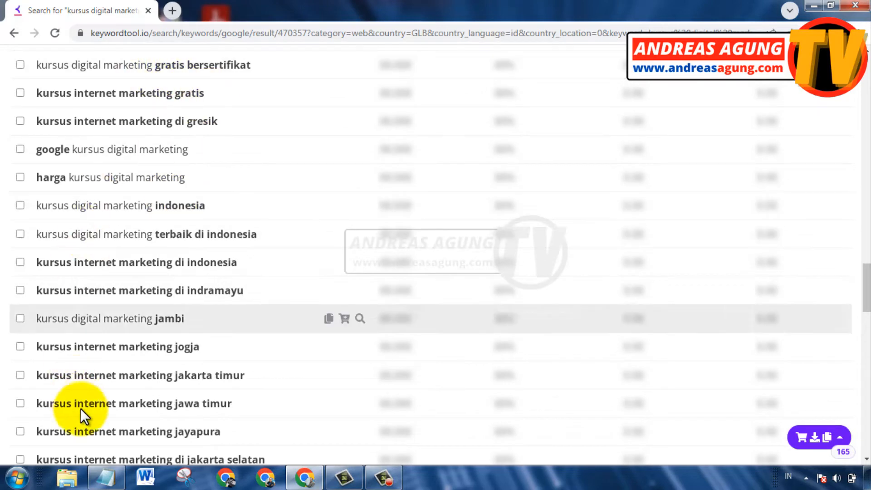
scroll(139, 295, "up", 20)
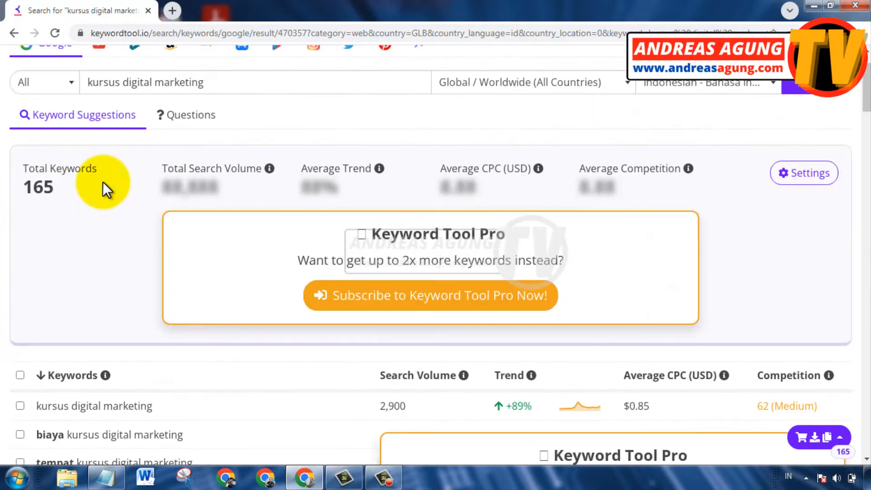
left_click_drag(33, 189, 56, 189)
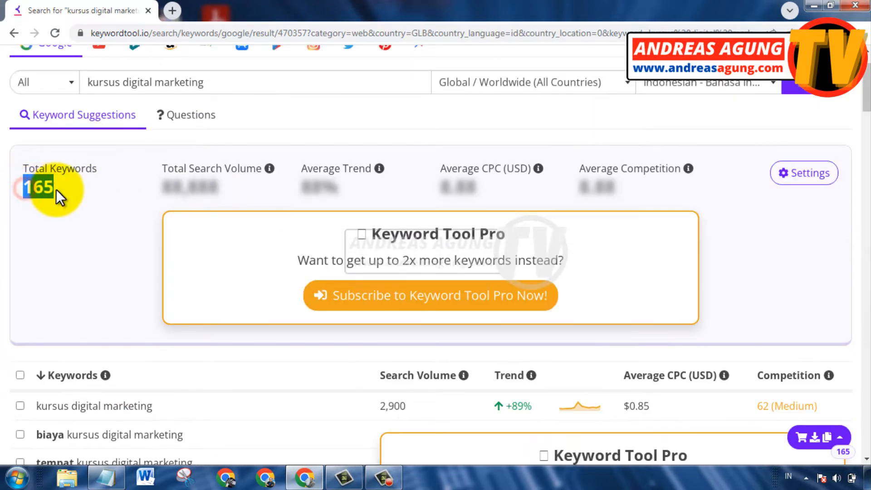
left_click(50, 238)
Review the "kursus digital marketing" variations in the first rows of the keyword table.
scroll(50, 239, "down", 3)
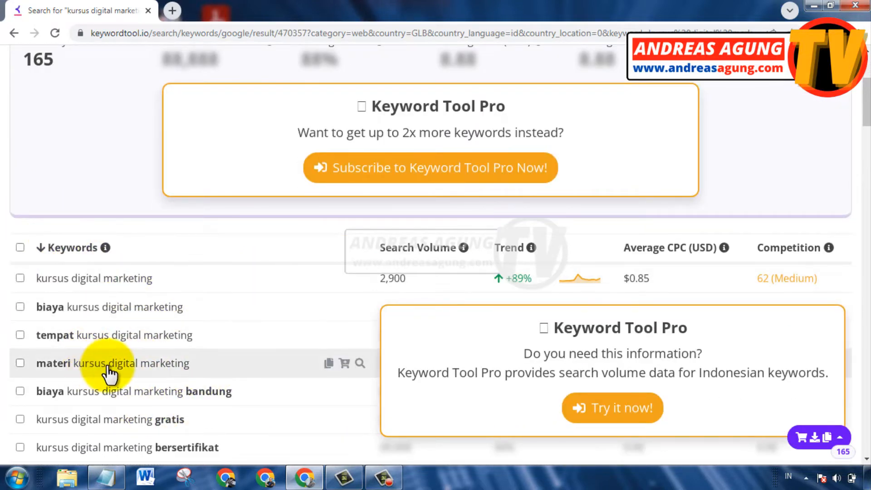
scroll(109, 370, "down", 1)
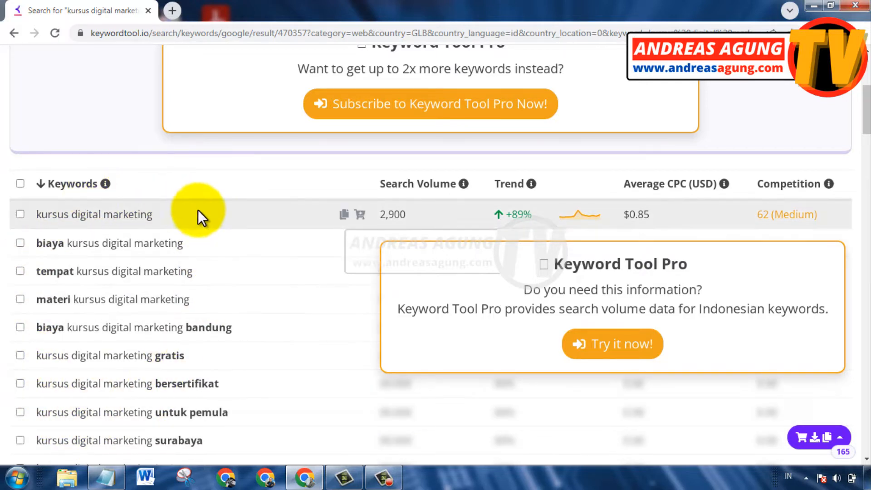
scroll(232, 203, "down", 1)
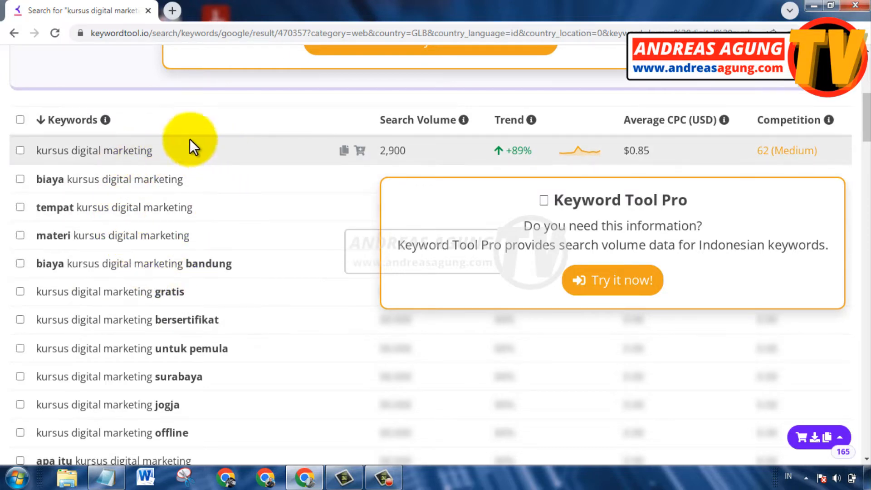
scroll(196, 276, "down", 1)
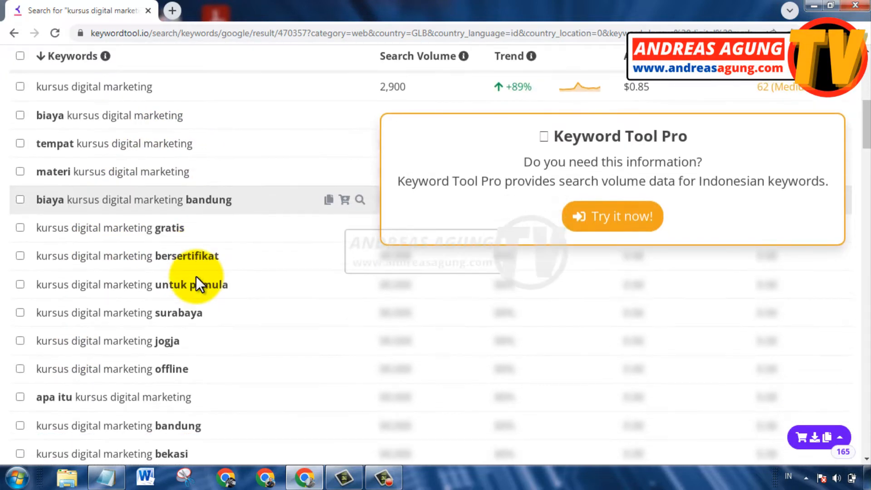
scroll(196, 276, "down", 3)
scroll(192, 276, "up", 1)
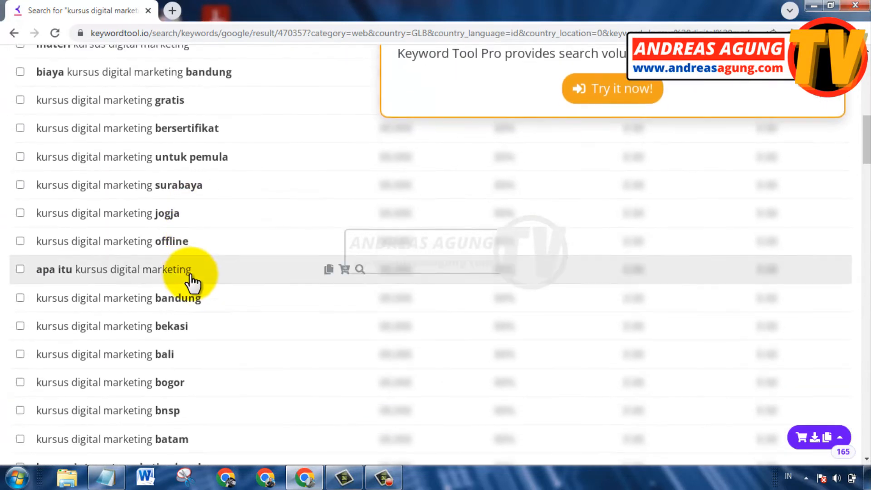
scroll(138, 223, "up", 2)
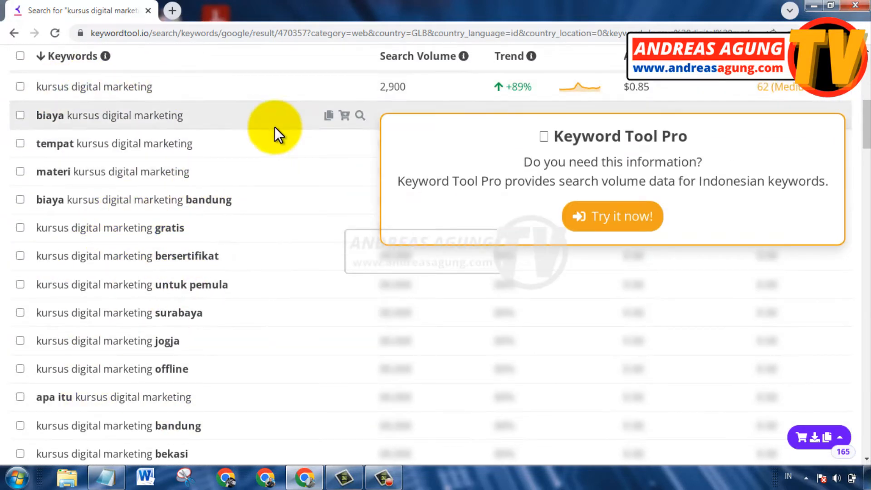
scroll(198, 121, "up", 1)
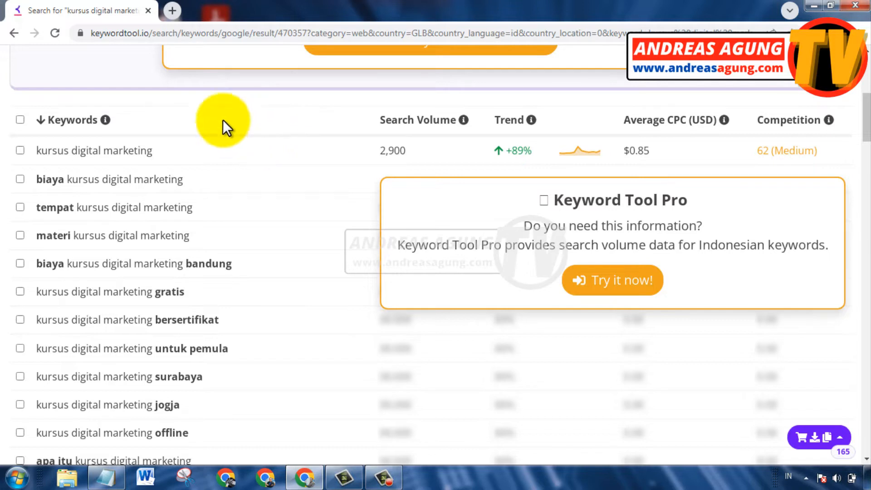
Export all the suggested keywords to Excel and open the downloaded xlsx file.
left_click(19, 120)
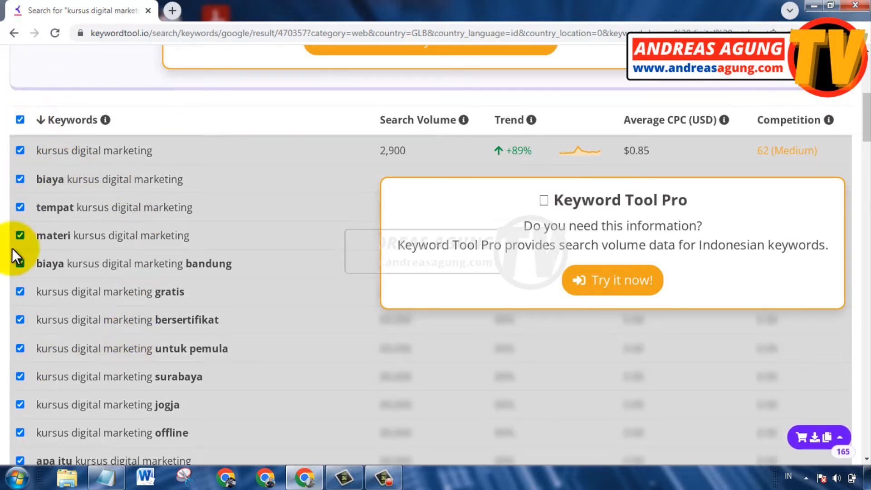
left_click(839, 438)
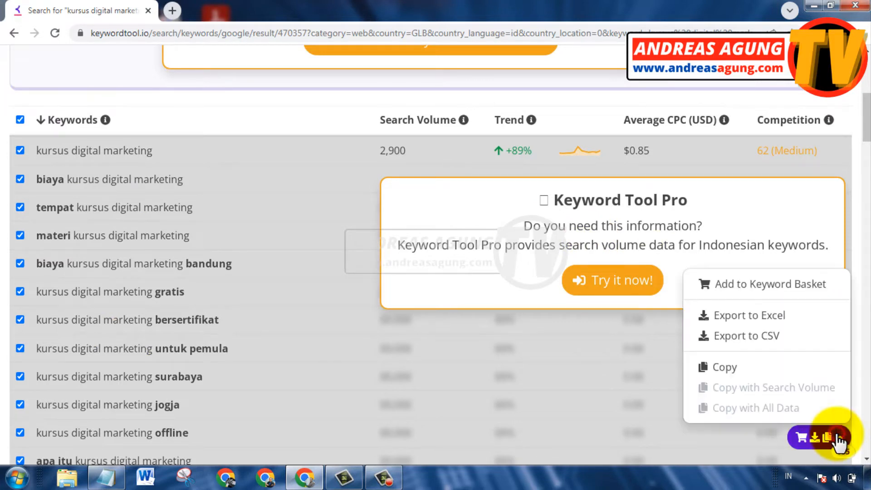
left_click(734, 317)
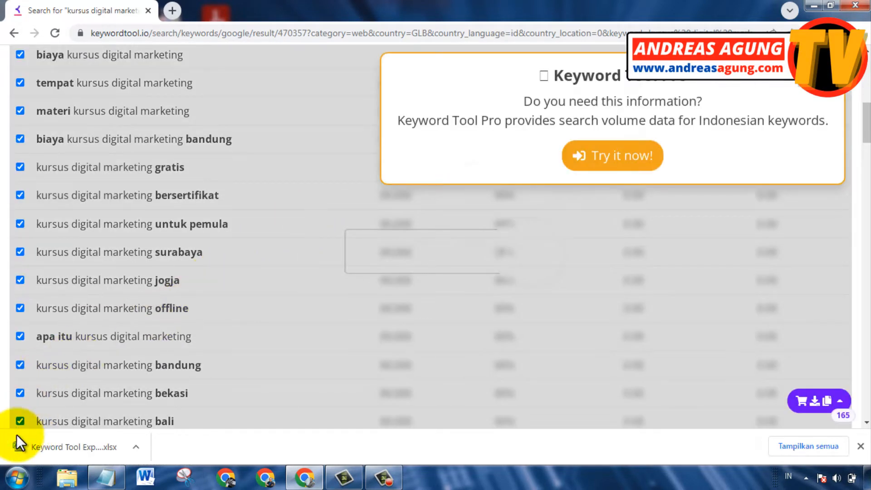
left_click(48, 446)
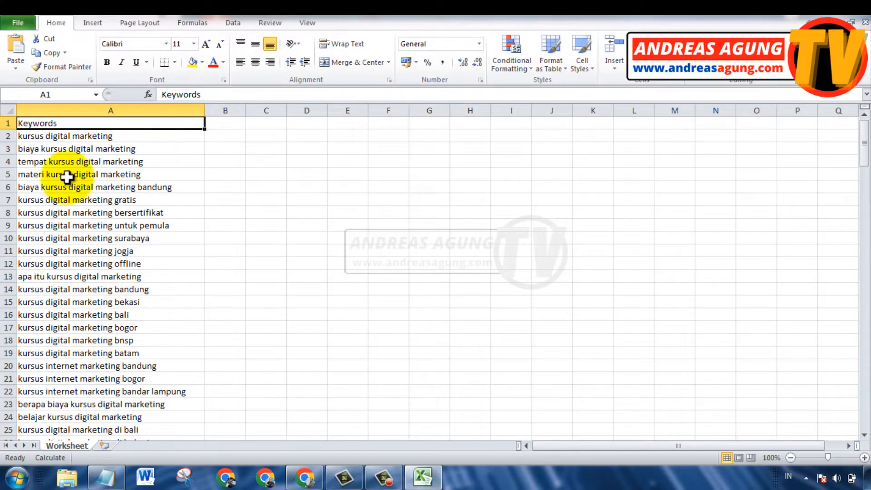
Go through the exported keywords in column A of the worksheet, from A2 to A8.
left_click(112, 136)
left_click(115, 148)
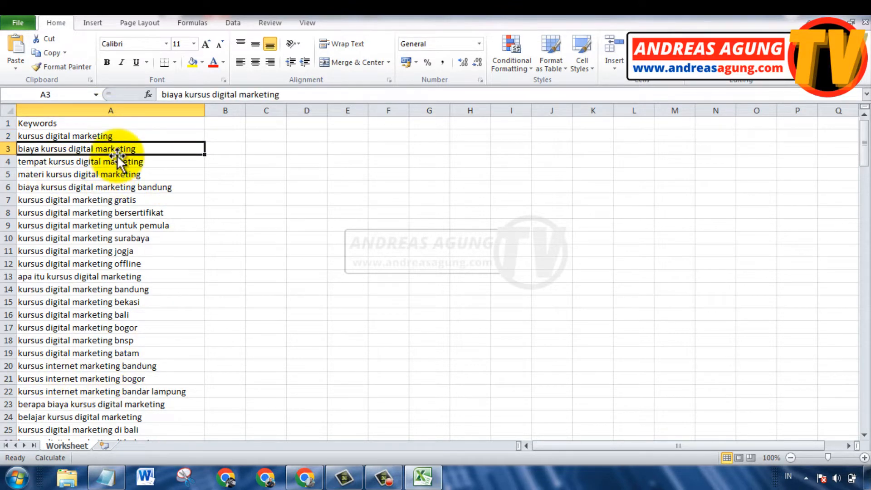
left_click(113, 162)
left_click(113, 174)
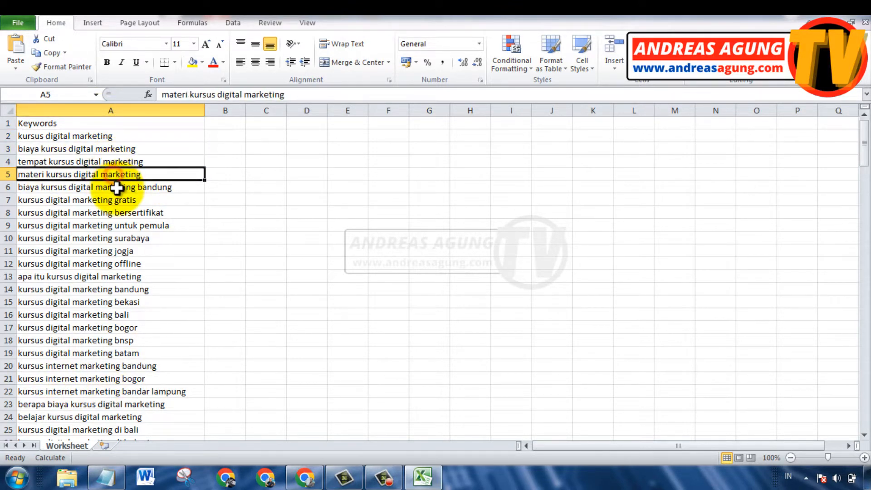
left_click(116, 187)
left_click(121, 200)
left_click(140, 213)
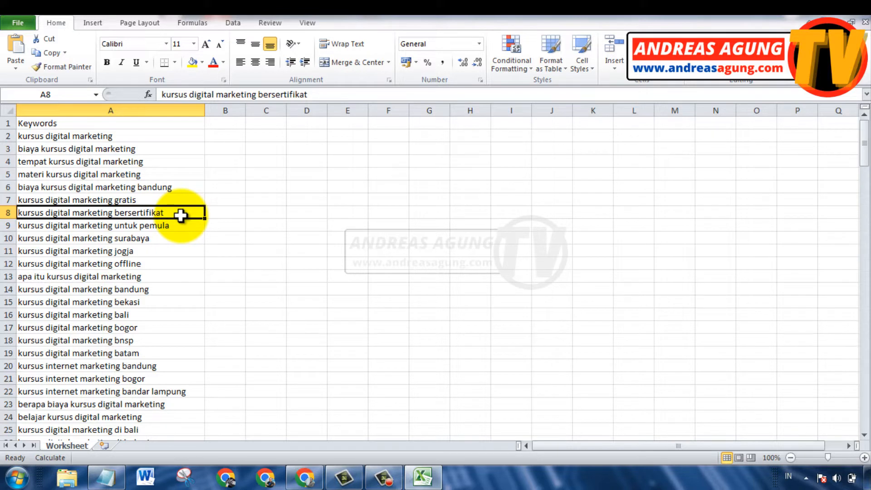
left_click(171, 136)
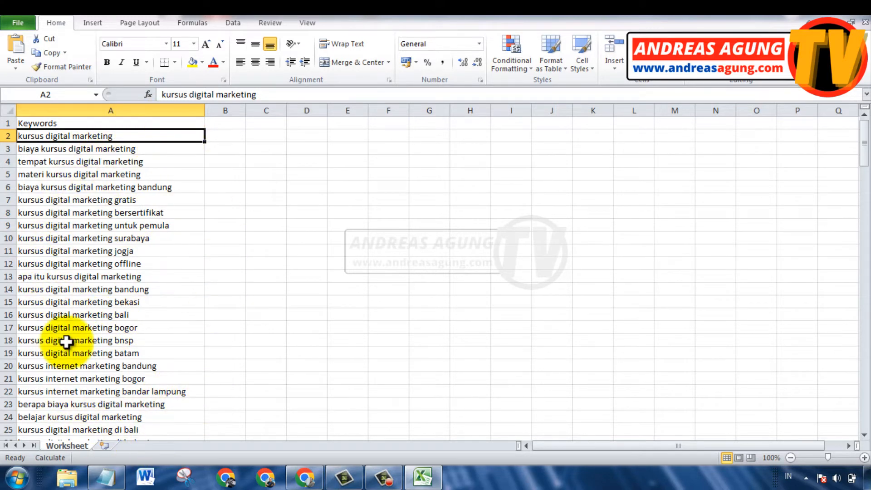
Enter the header "kw jadi" in cell B1, beside the Keywords column.
left_click(233, 122)
type("kw jadi")
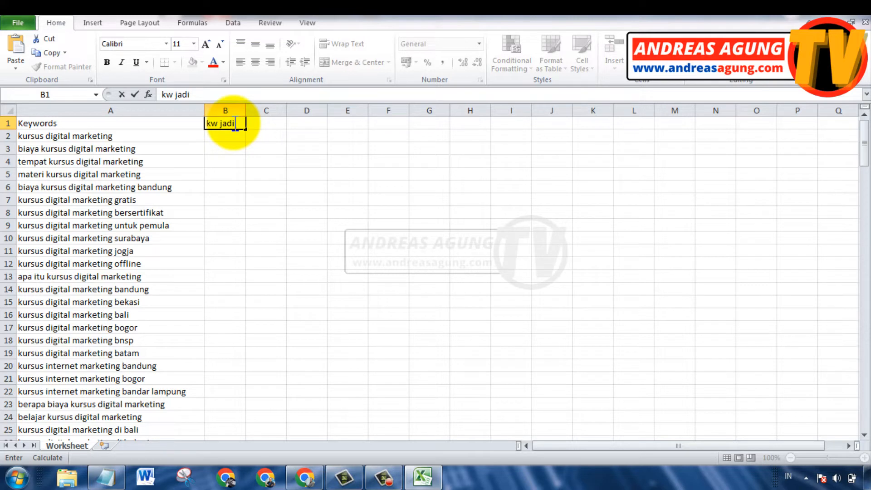
key("Return")
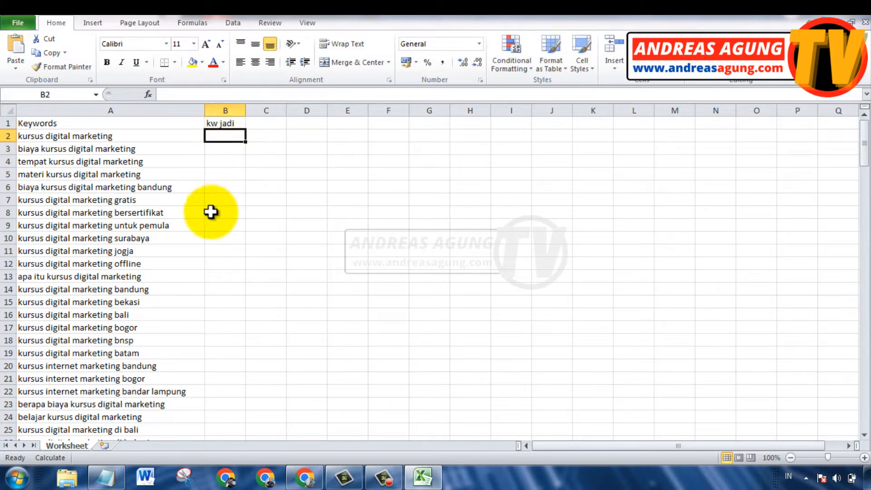
Go through the keywords in cells A2 to A9 and select cell B2 under the new header.
left_click(90, 135)
left_click(88, 147)
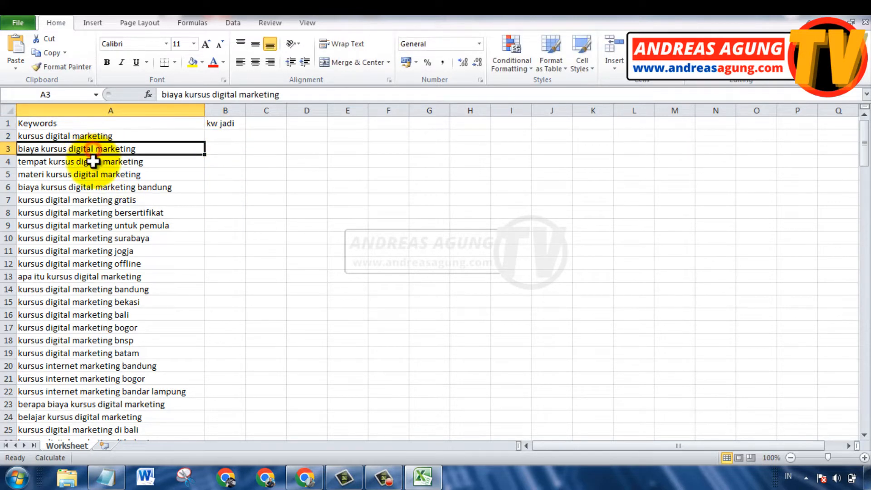
left_click(92, 162)
left_click(96, 175)
left_click(99, 186)
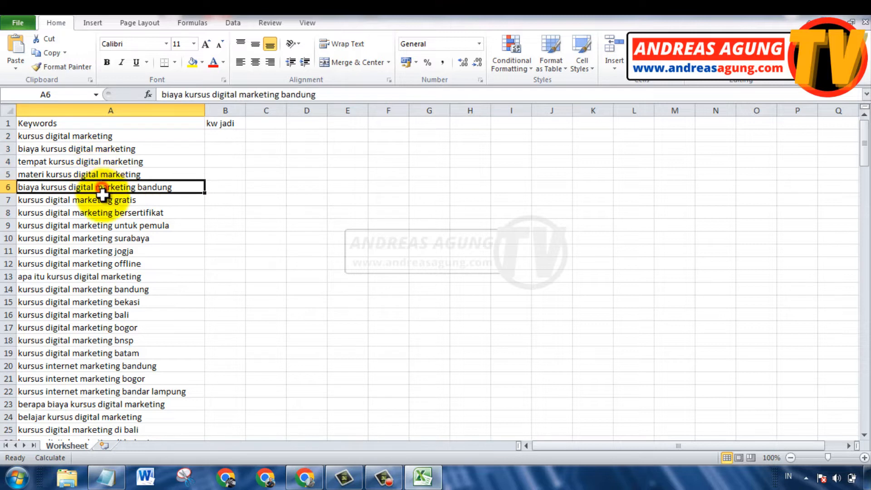
left_click(104, 199)
left_click(109, 212)
left_click(114, 224)
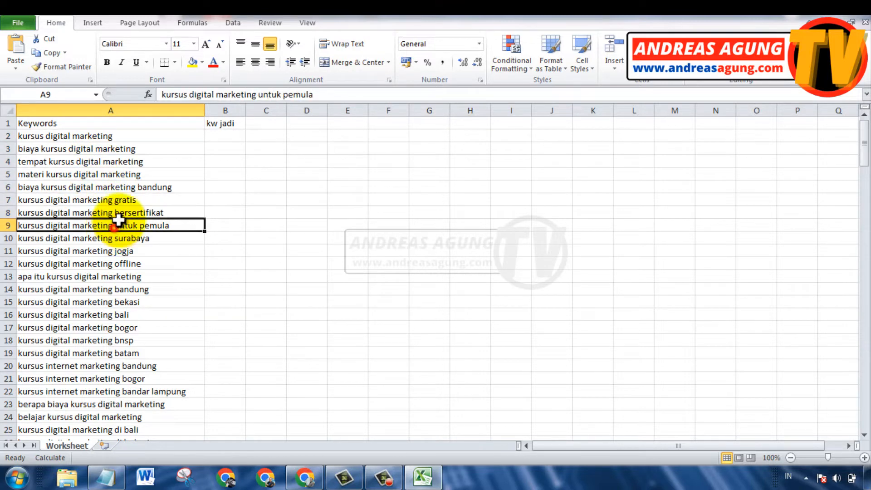
left_click(221, 134)
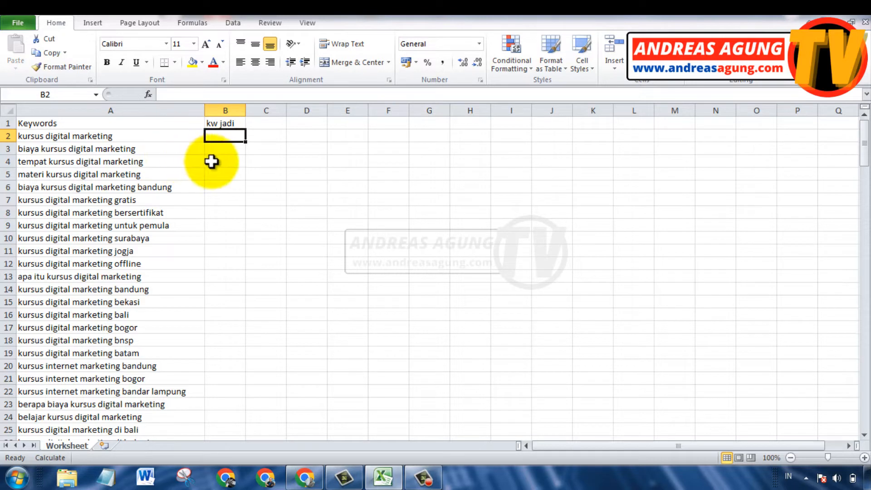
Copy the keyword "tempat kursus digital marketing" from cell A4.
left_click(136, 162)
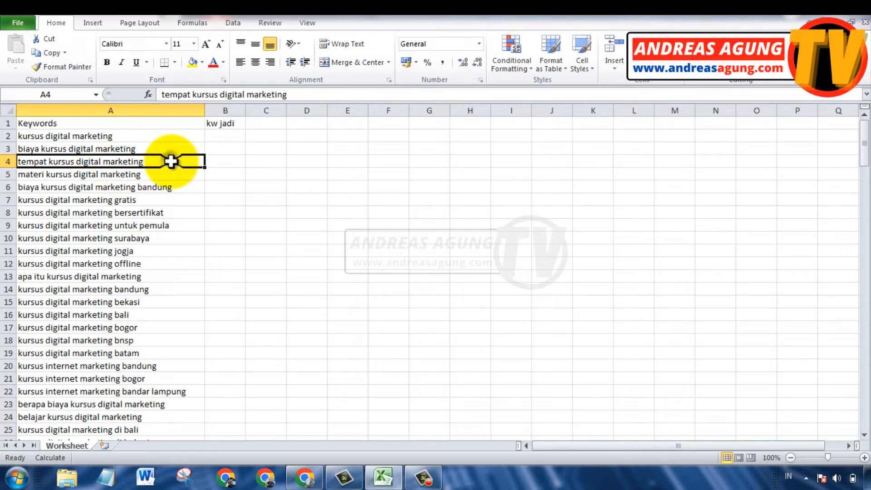
right_click(170, 161)
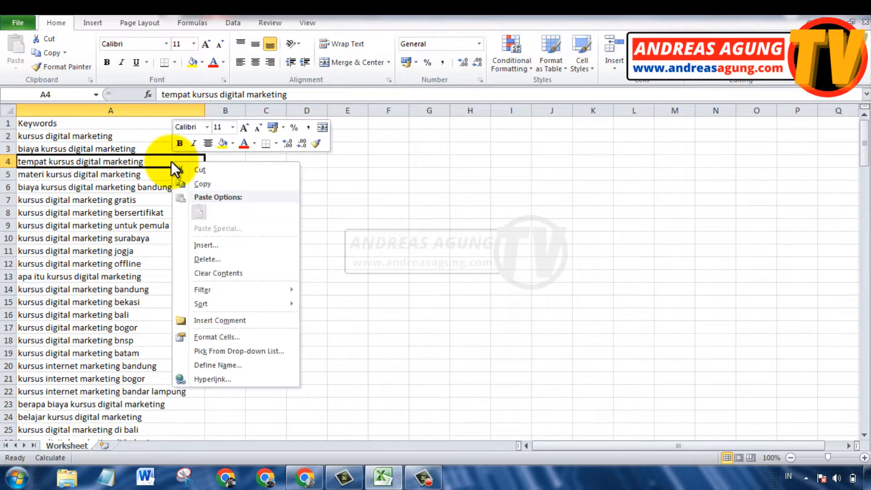
left_click(194, 183)
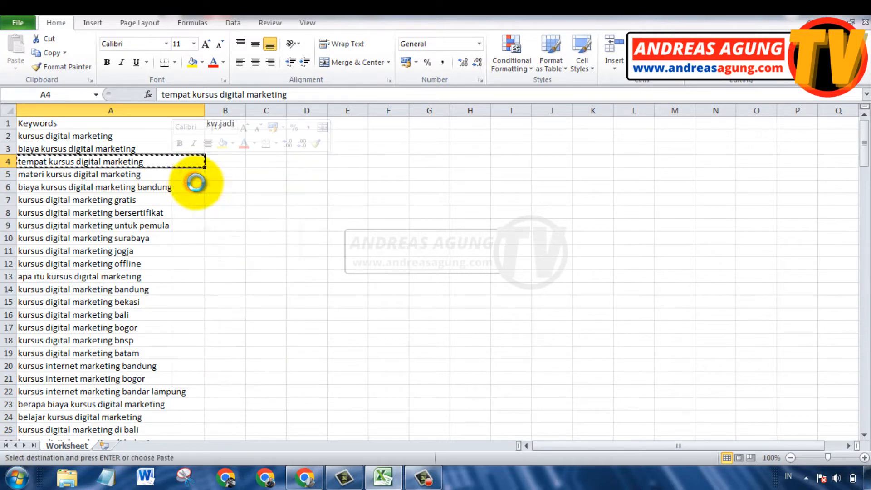
Switch to Chrome and open a new incognito window.
left_click(304, 476)
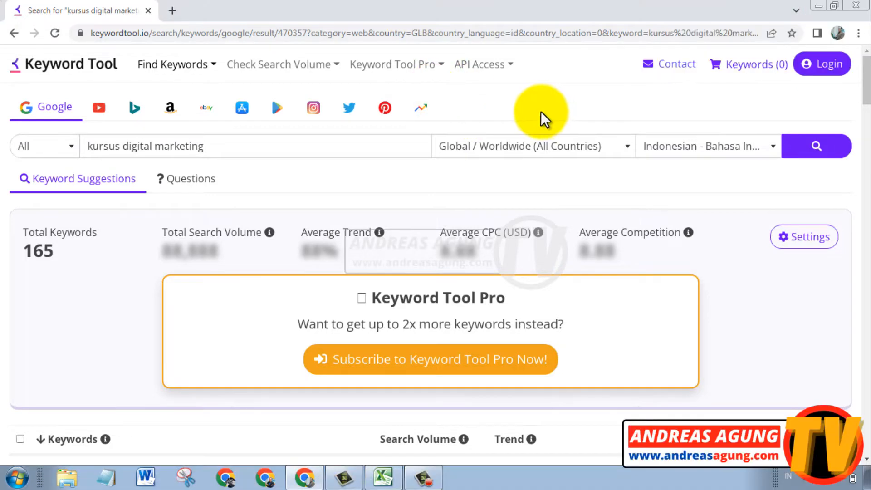
left_click(858, 34)
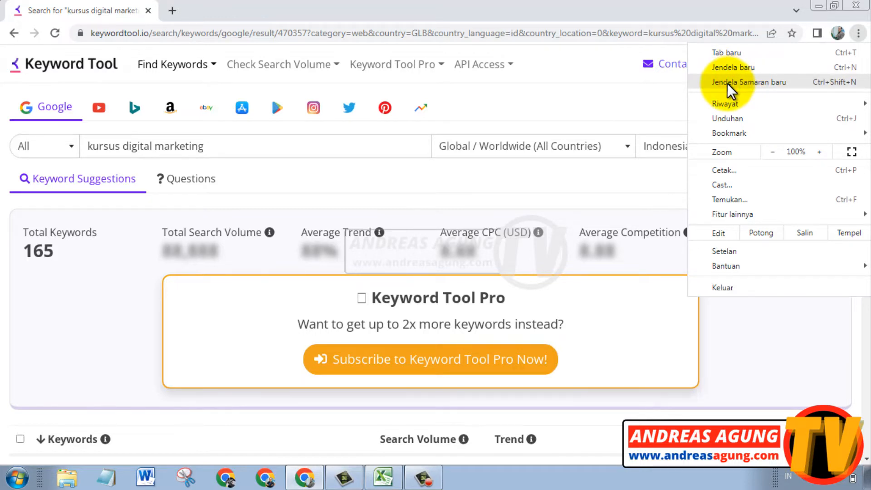
left_click(729, 86)
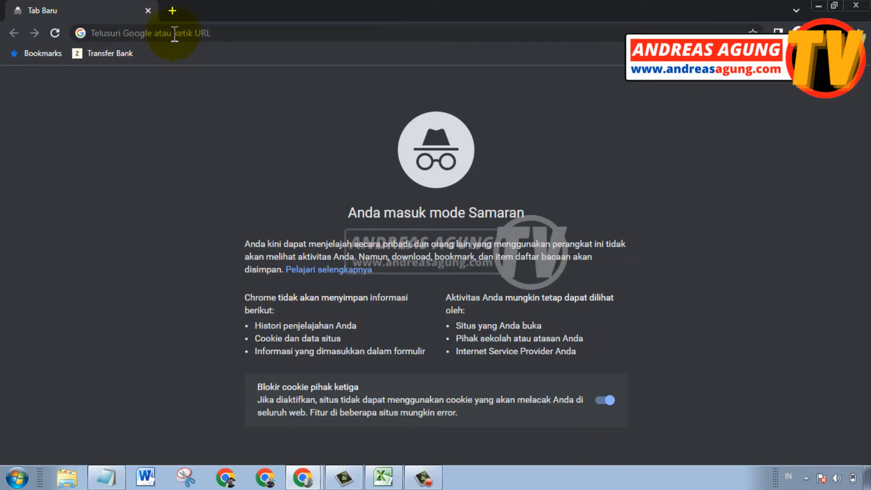
Review the query pattern "allintitle:keyword" in the Notepad note and return to the incognito window.
left_click(105, 481)
left_click(78, 166)
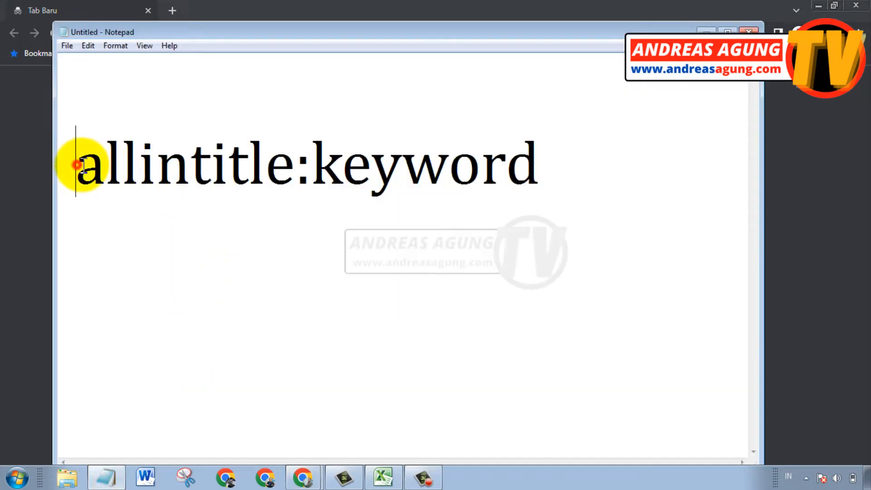
left_click_drag(78, 165, 539, 158)
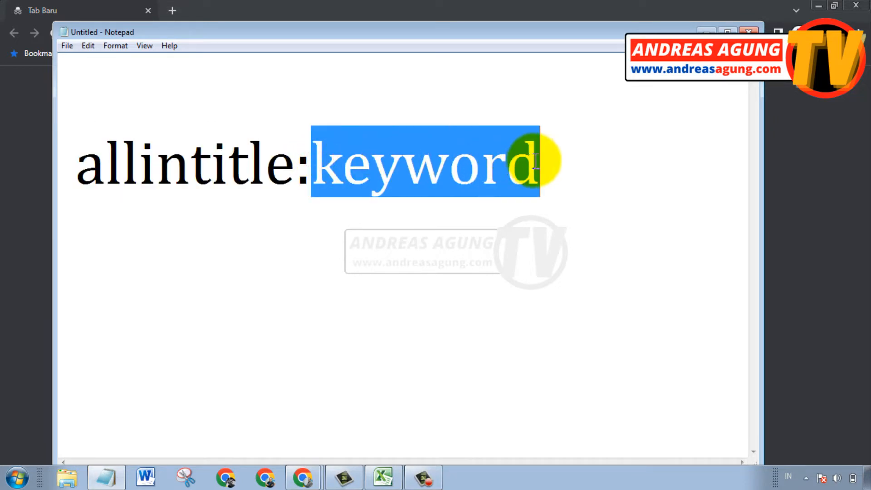
left_click(77, 165)
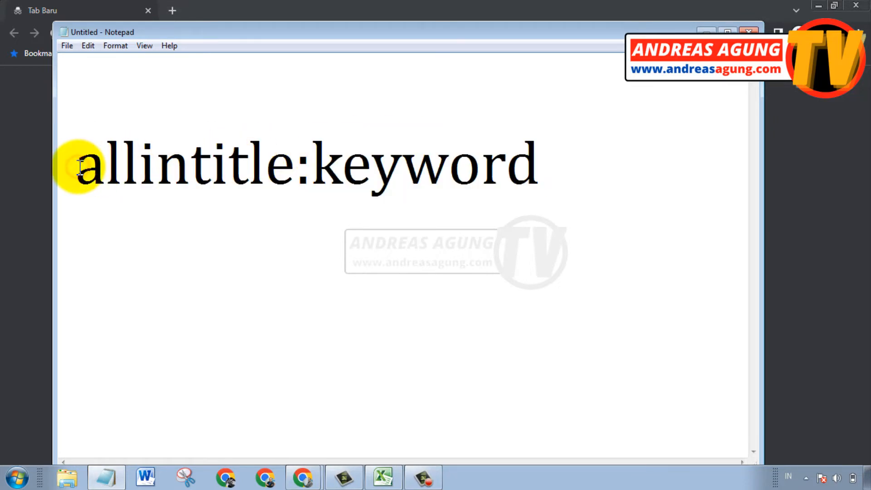
left_click(419, 5)
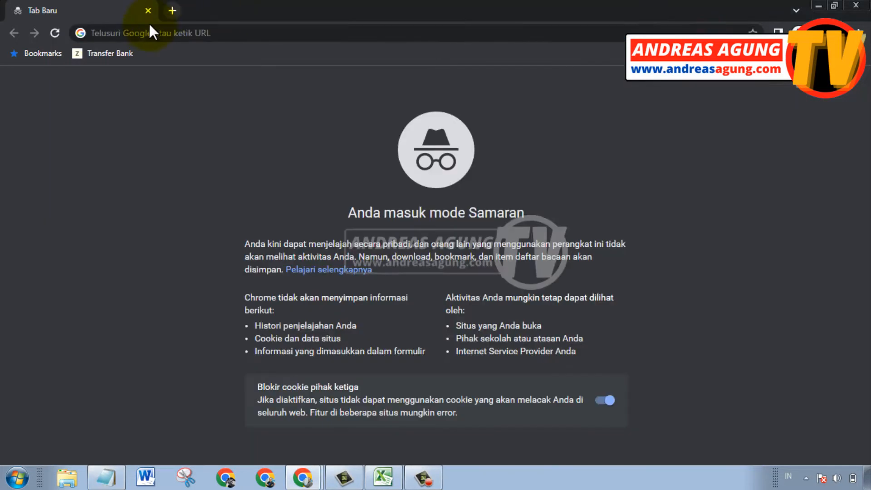
Enter the query "allintitle:tempat kursus digital marketing" in the address bar and check its operator and keyword parts.
left_click(148, 33)
key("ctrl+v")
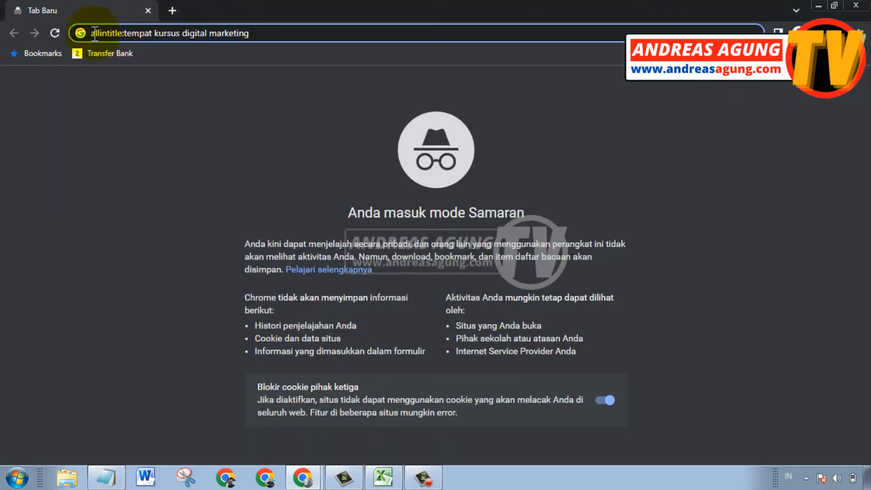
left_click_drag(92, 33, 129, 35)
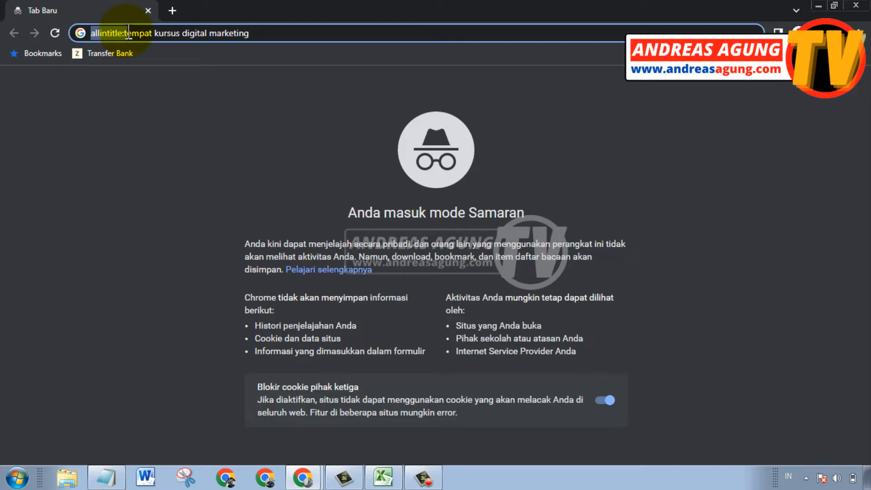
left_click(123, 31)
left_click_drag(126, 32, 255, 34)
left_click(248, 32)
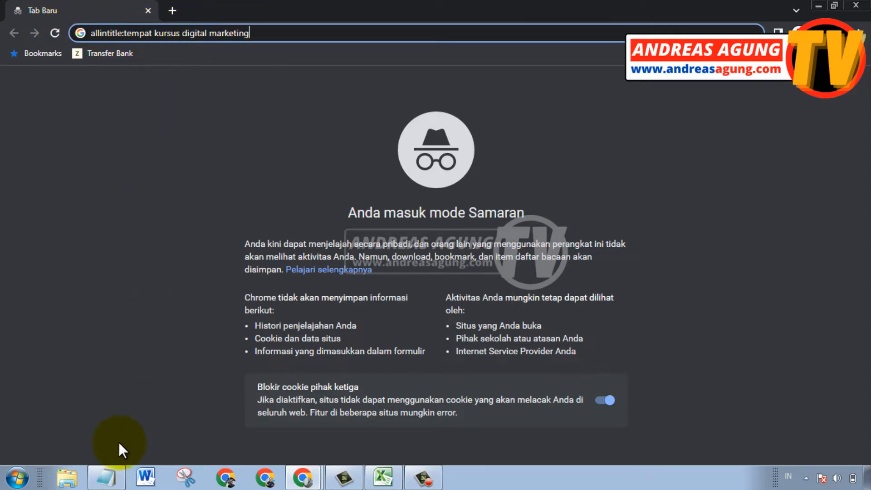
Check the "allintitle:" operator in the Notepad note against the entered query, and minimize the note.
left_click(106, 477)
left_click_drag(76, 164, 307, 161)
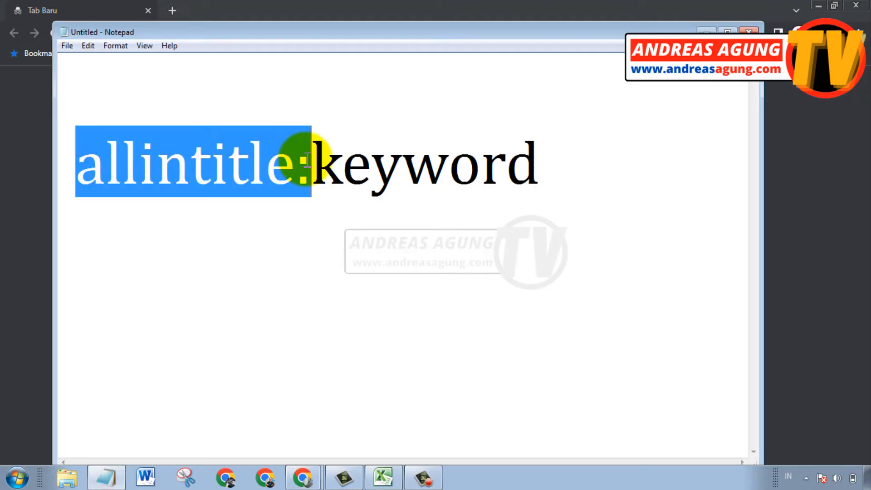
left_click(706, 31)
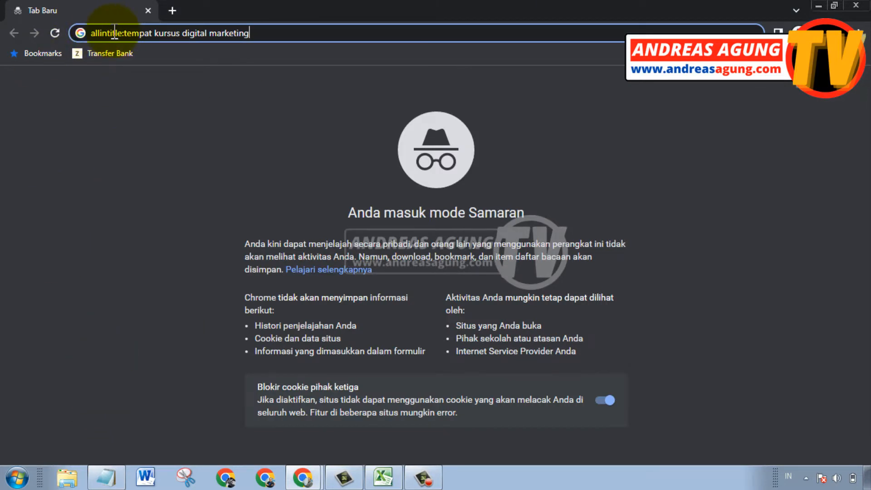
Recheck the keyword part of the query and run the Google search for "allintitle:tempat kursus digital marketing".
left_click(262, 33)
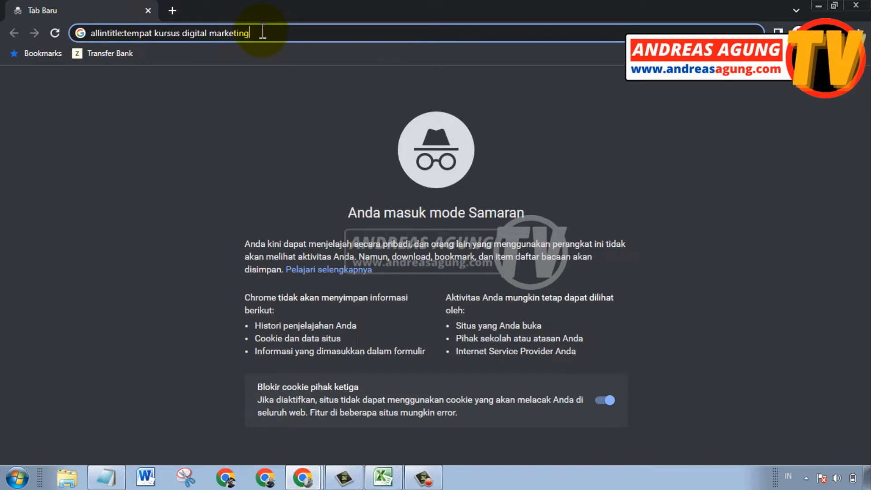
left_click(124, 32)
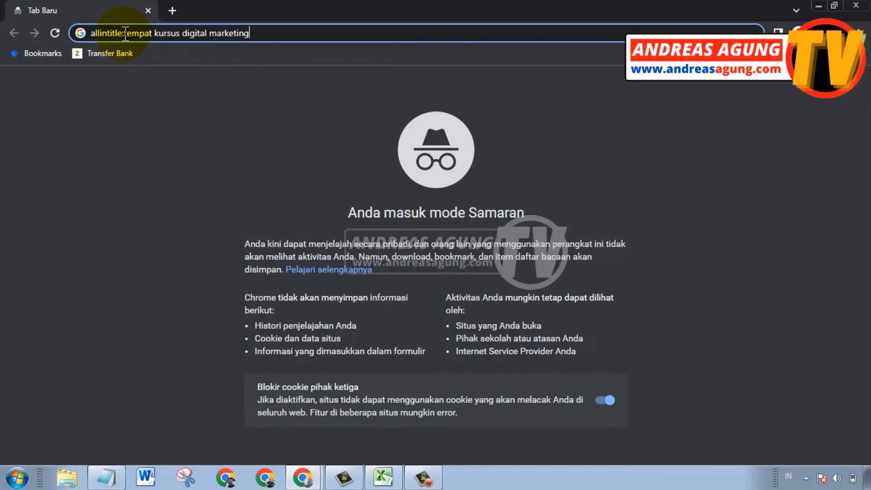
left_click_drag(161, 33, 250, 38)
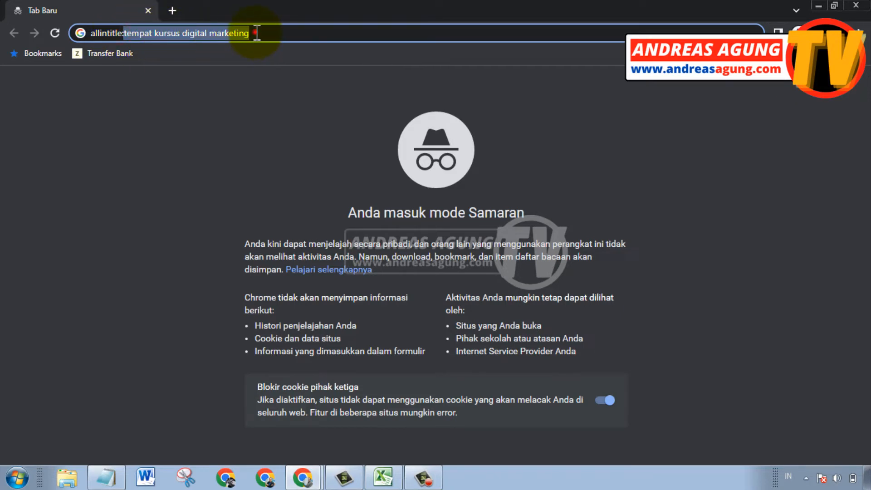
left_click(257, 33)
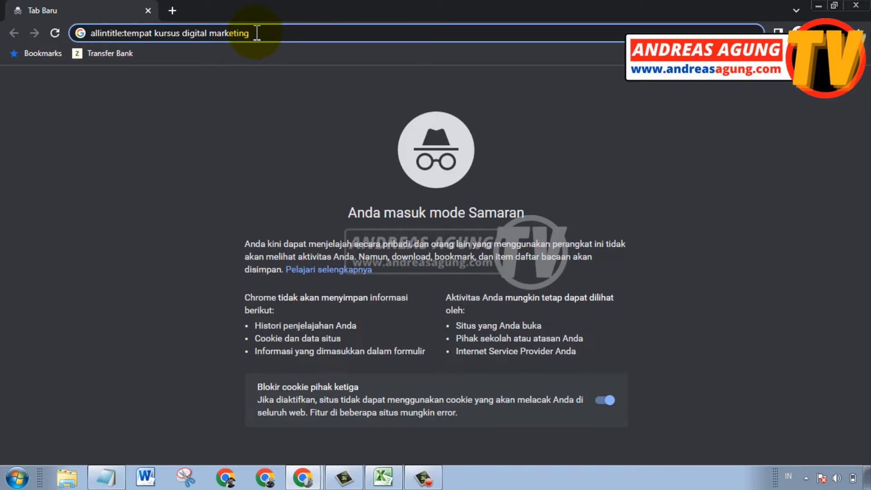
key("Return")
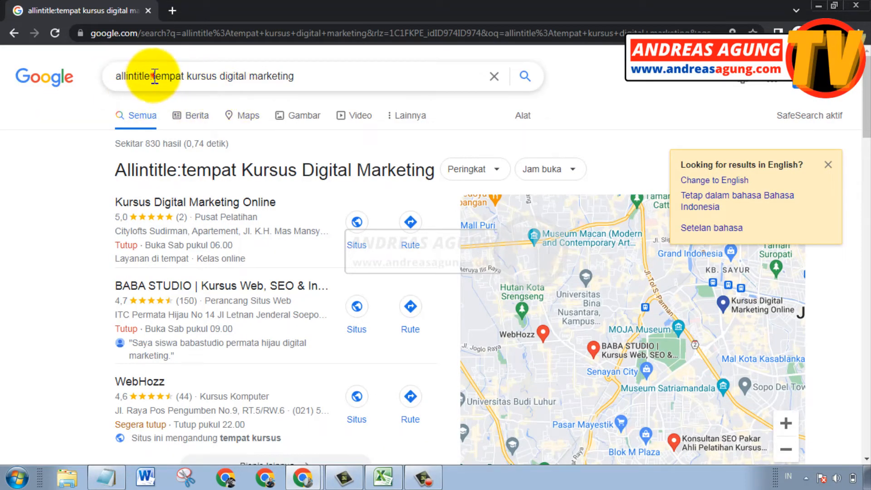
Examine the number of Google results reported for the allintitle query and look over the listings.
left_click_drag(153, 76, 300, 76)
left_click(300, 77)
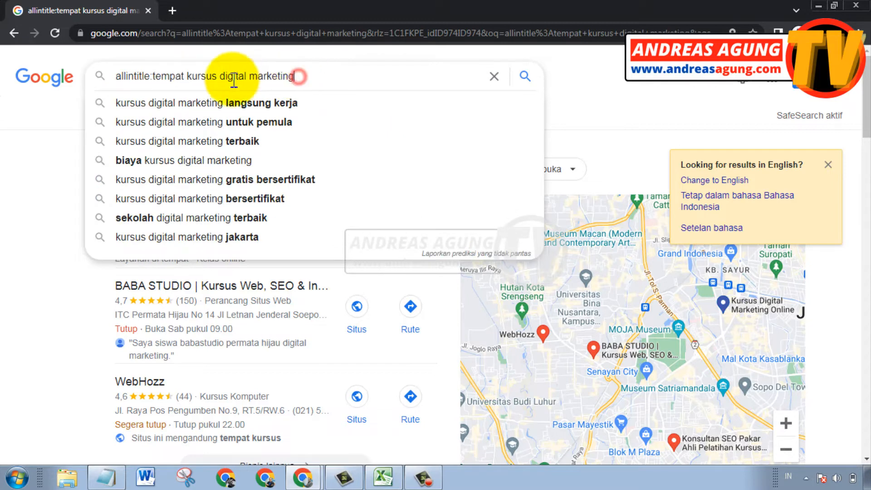
left_click(21, 130)
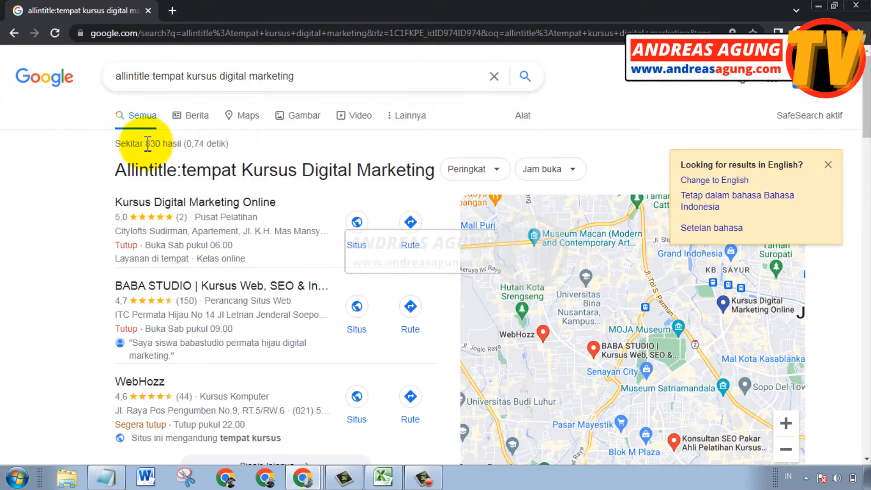
left_click_drag(155, 144, 161, 144)
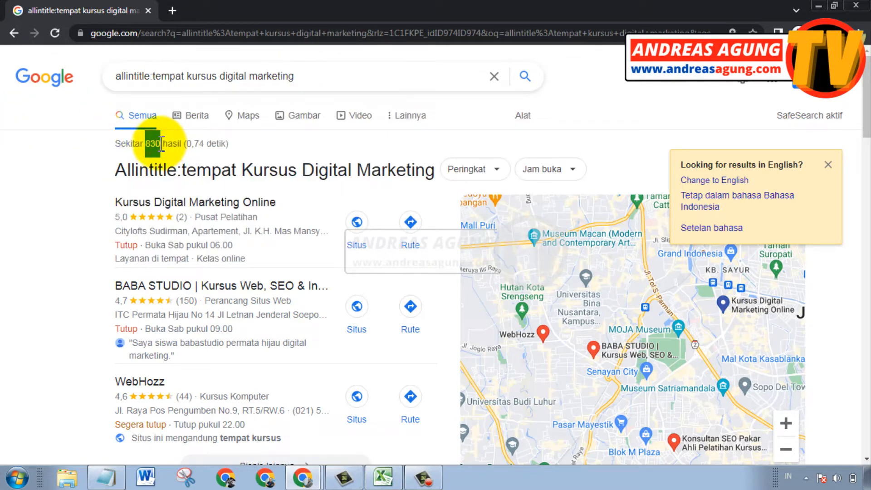
left_click(37, 167)
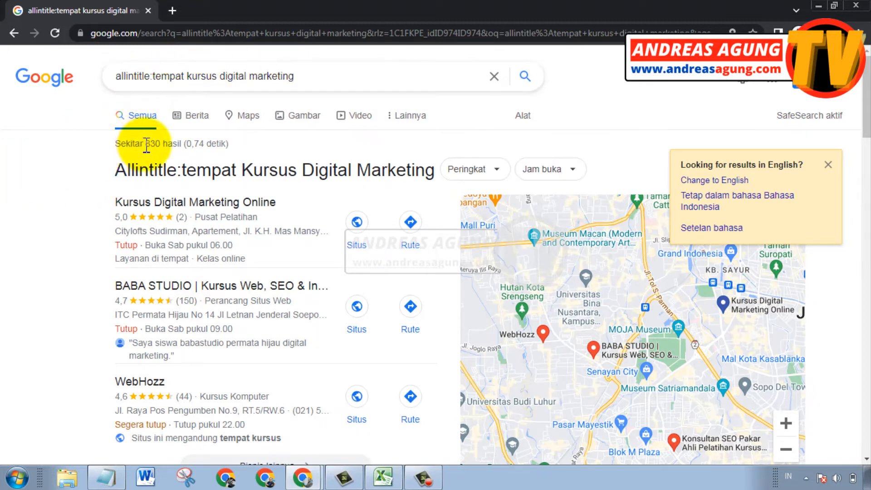
left_click_drag(145, 145, 160, 145)
left_click(37, 176)
scroll(37, 176, "down", 20)
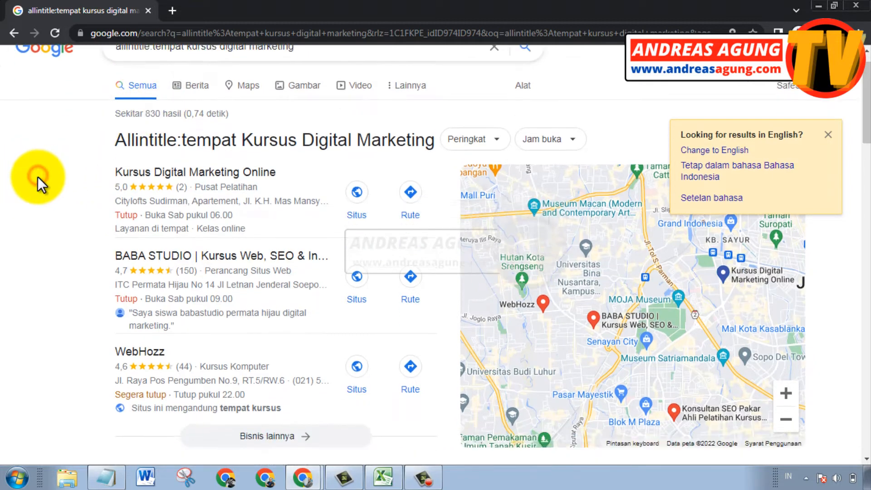
scroll(37, 177, "up", 20)
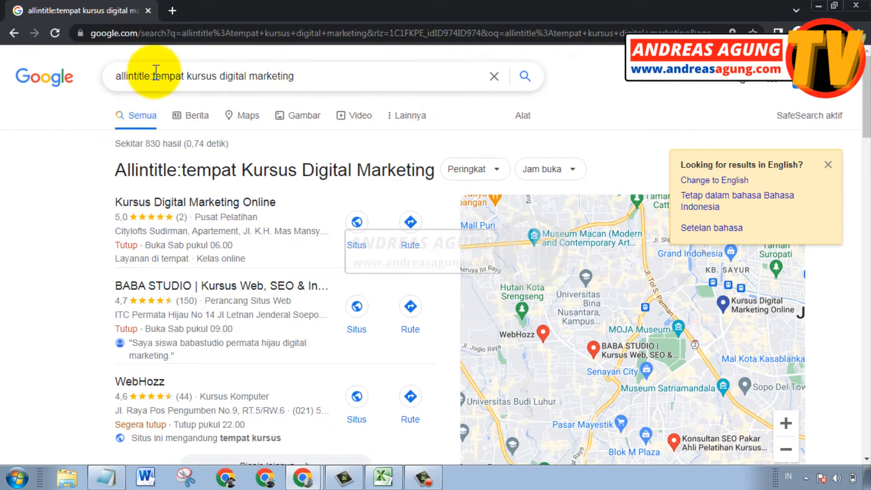
left_click_drag(153, 76, 299, 78)
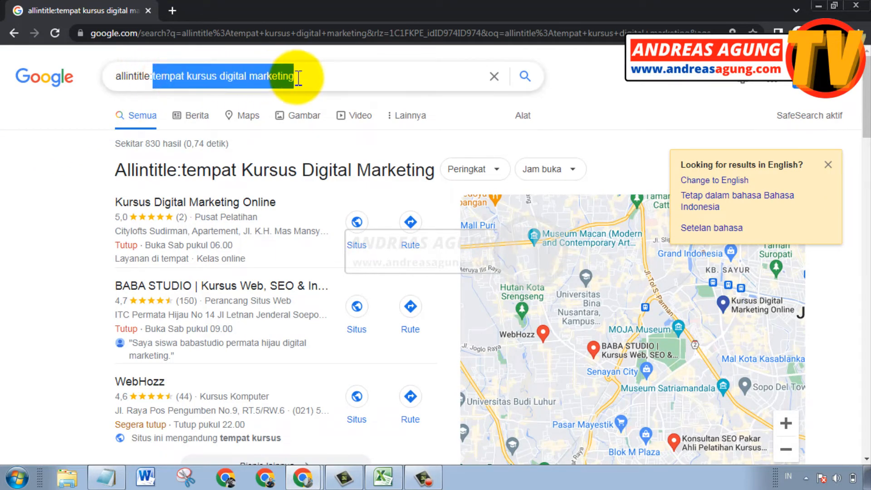
left_click(23, 140)
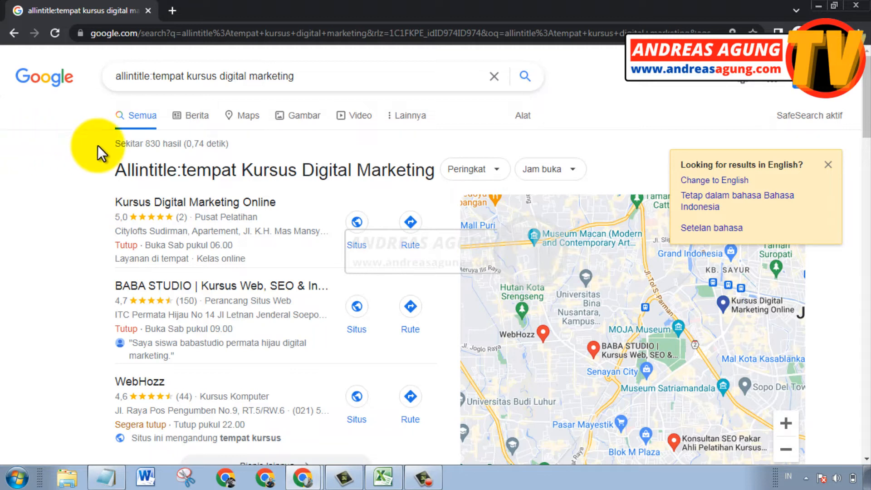
left_click_drag(145, 143, 162, 144)
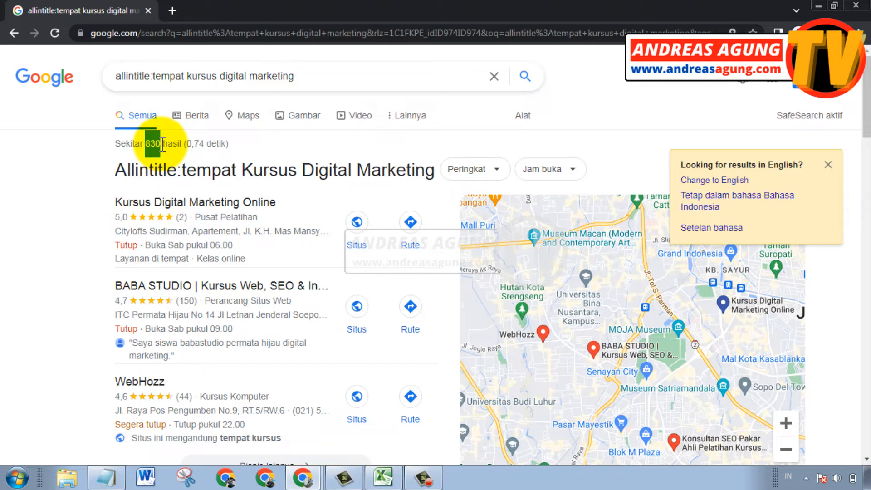
Append "terbaik" to the query and search Google for "allintitle:tempat kursus digital marketing terbaik".
left_click(51, 148)
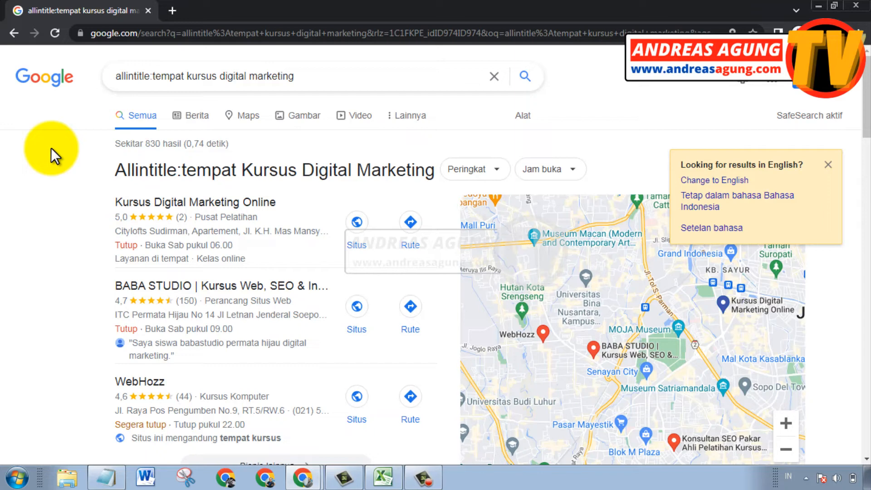
left_click(299, 76)
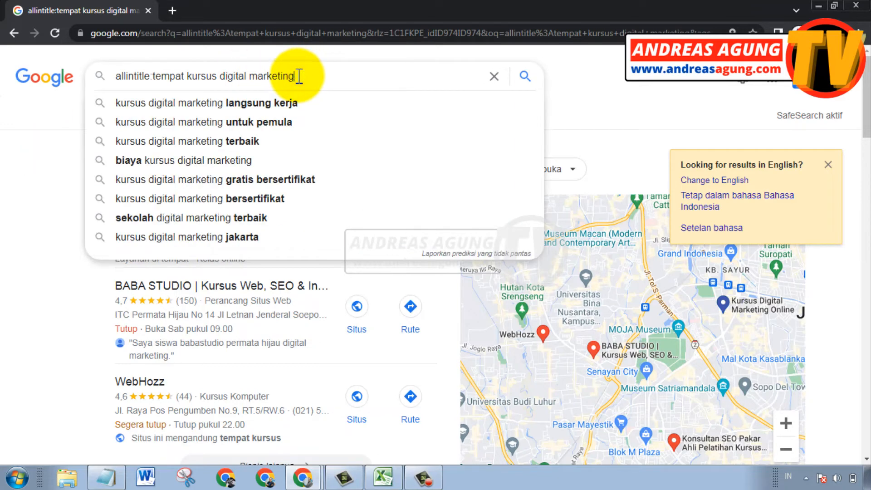
key("Escape")
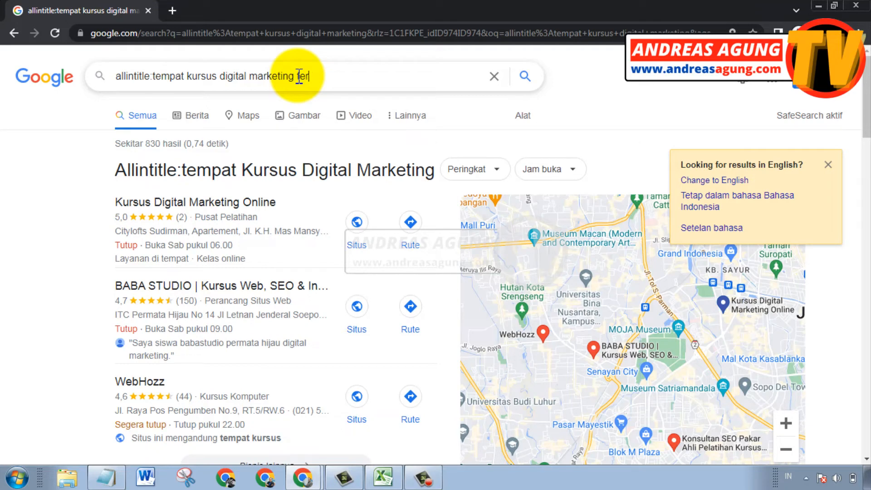
type("baik")
key("Return")
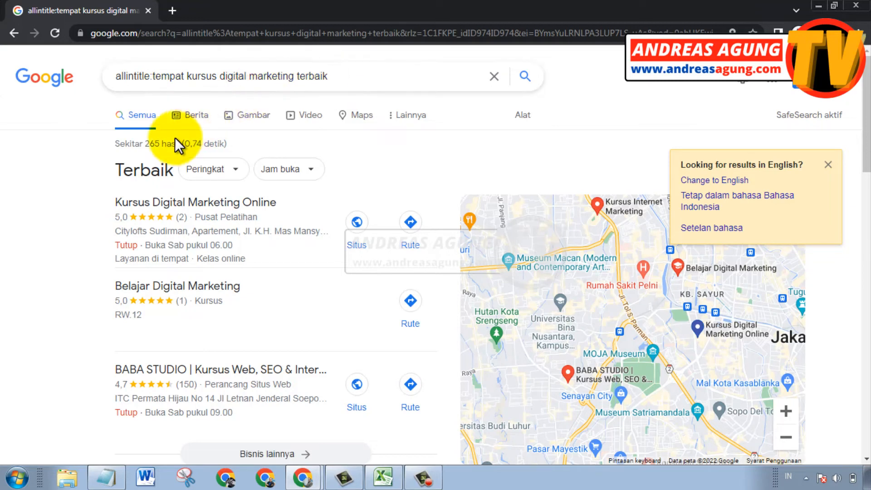
Check the number of results reported for the "terbaik" allintitle query.
left_click_drag(145, 144, 162, 144)
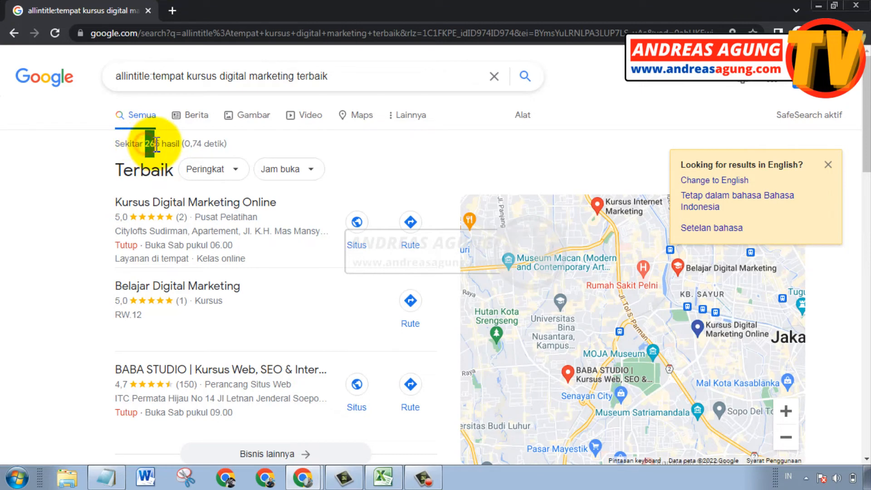
left_click(94, 143)
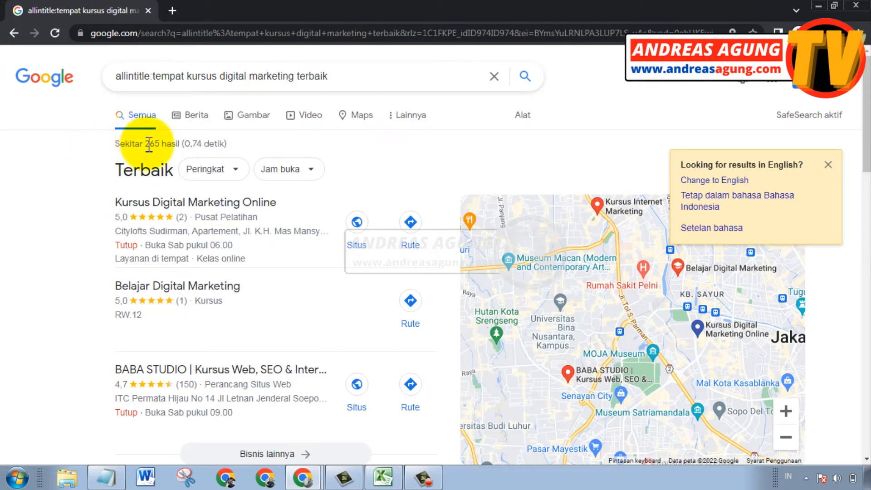
left_click_drag(145, 145, 161, 145)
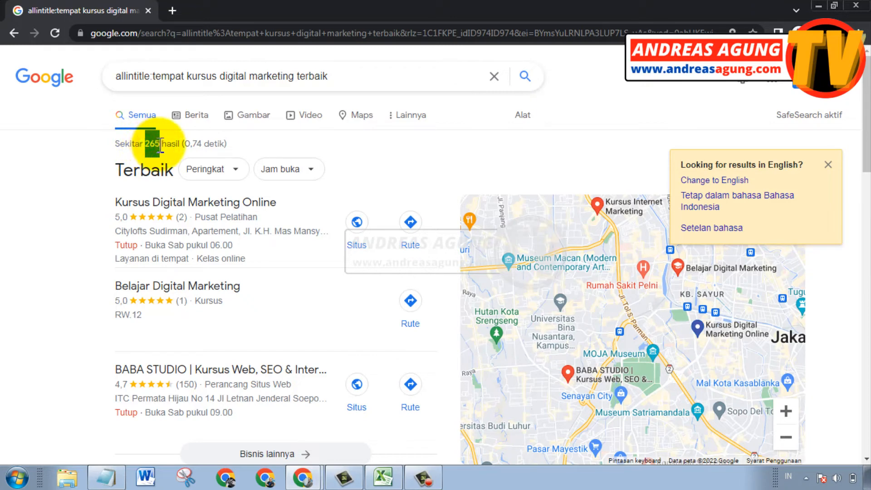
left_click(95, 144)
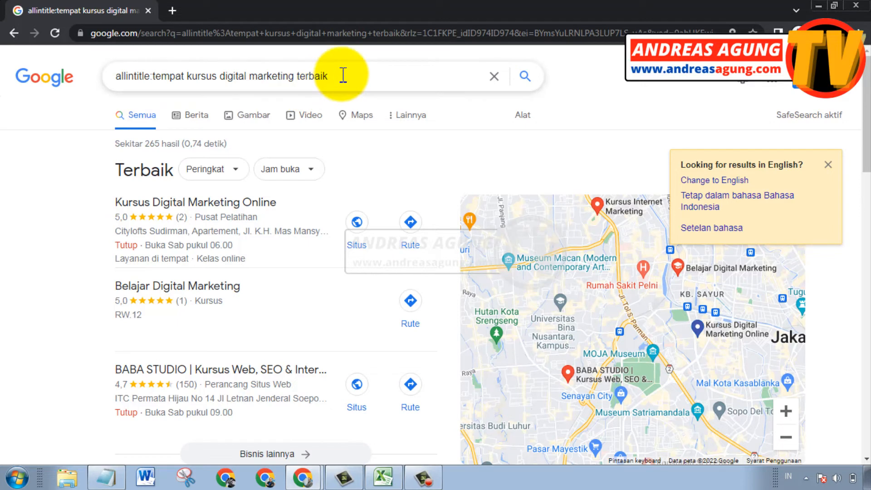
Append "di indonesia" to the query and search for "allintitle:tempat kursus digital marketing terbaik di indonesia".
left_click(340, 75)
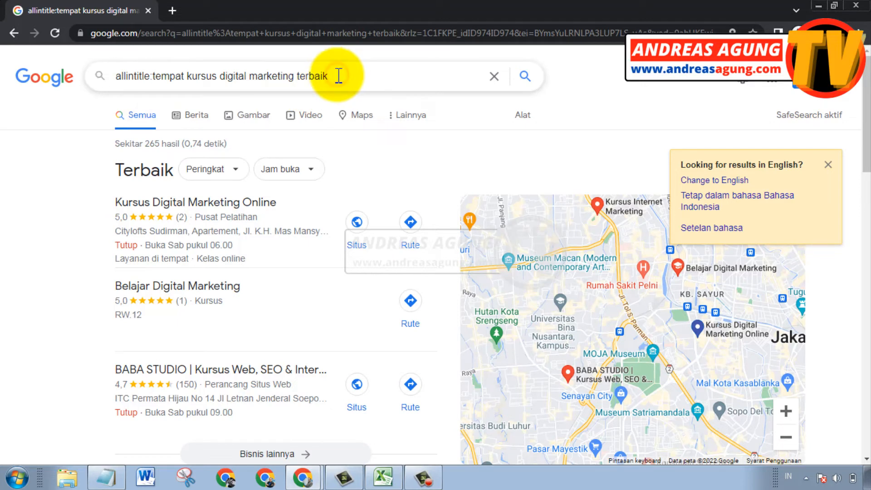
type("di indonesia")
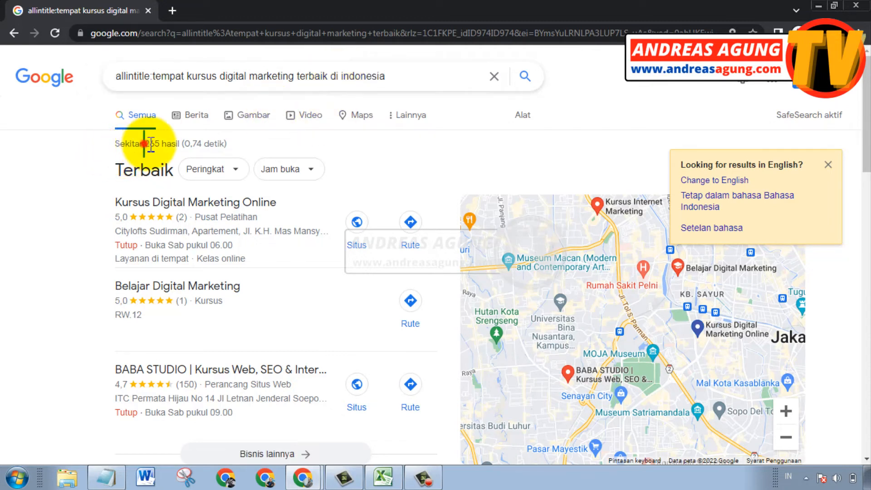
left_click_drag(143, 144, 162, 145)
left_click(55, 143)
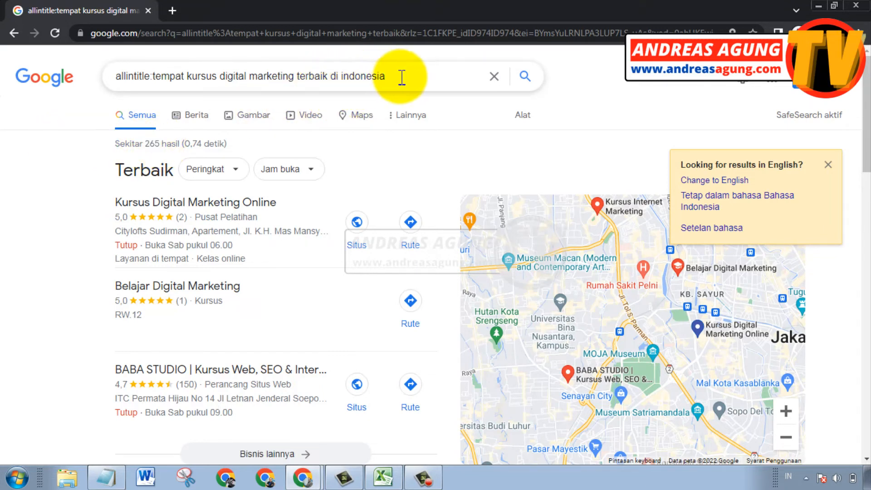
left_click(402, 76)
key("Return")
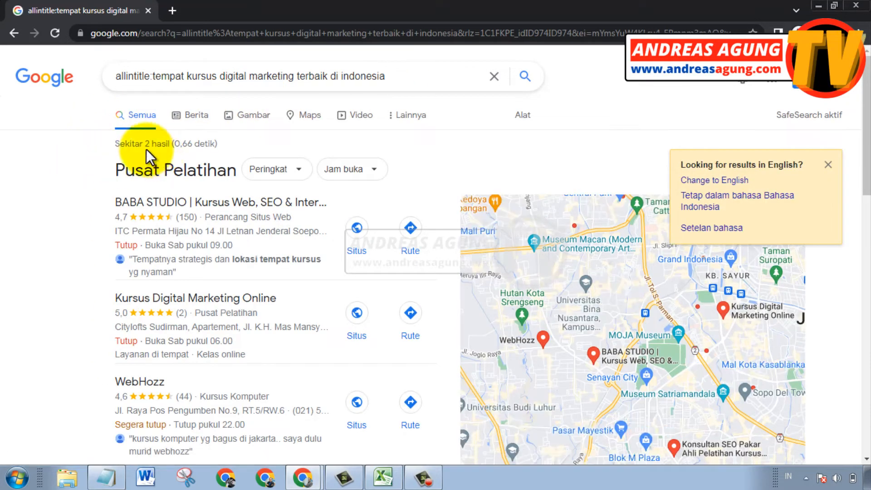
Check the number of results reported for the "terbaik di indonesia" allintitle query.
double_click(147, 144)
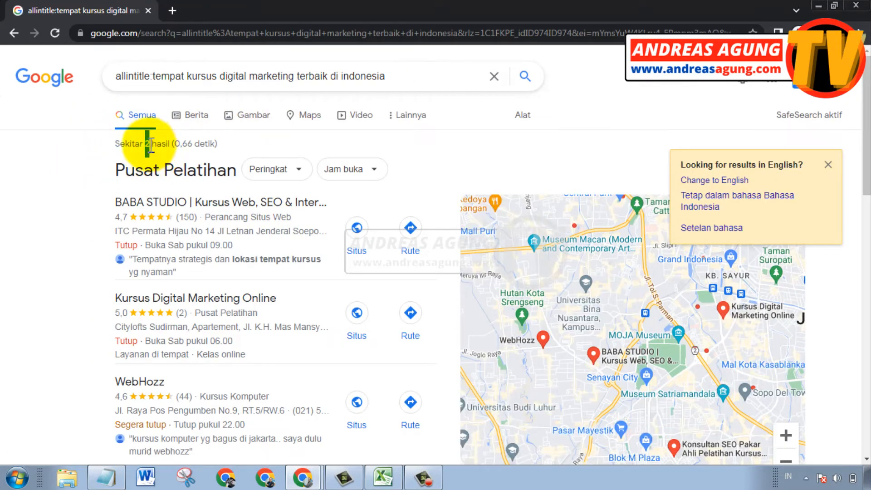
left_click(59, 146)
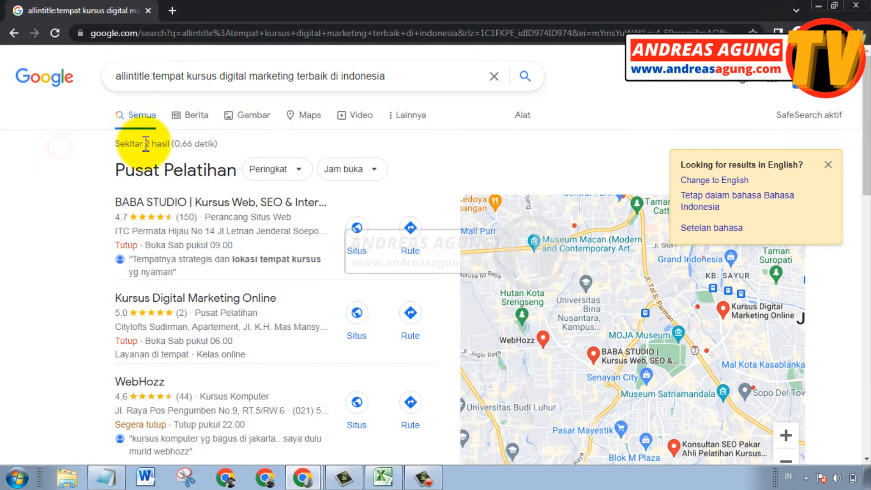
left_click_drag(145, 143, 152, 144)
left_click(42, 144)
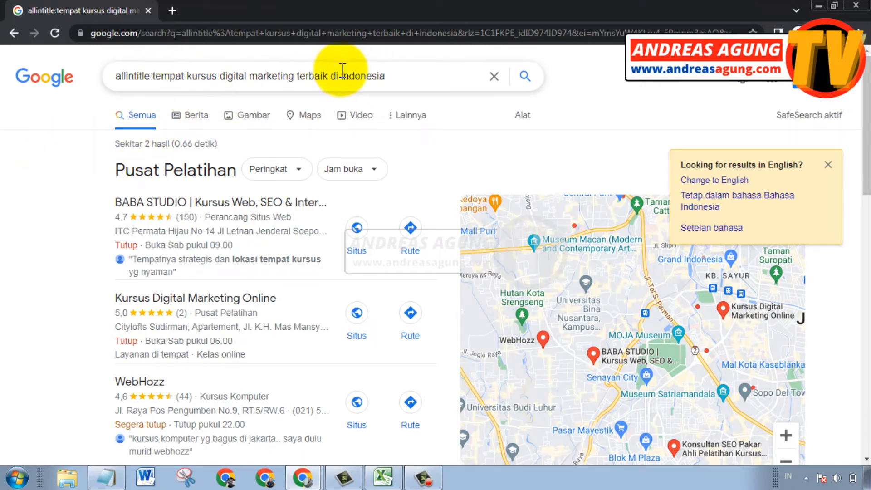
Replace "terbaik" with "terfavorit" and search for "allintitle:tempat kursus digital marketing terfavorit di indonesia".
left_click(390, 76)
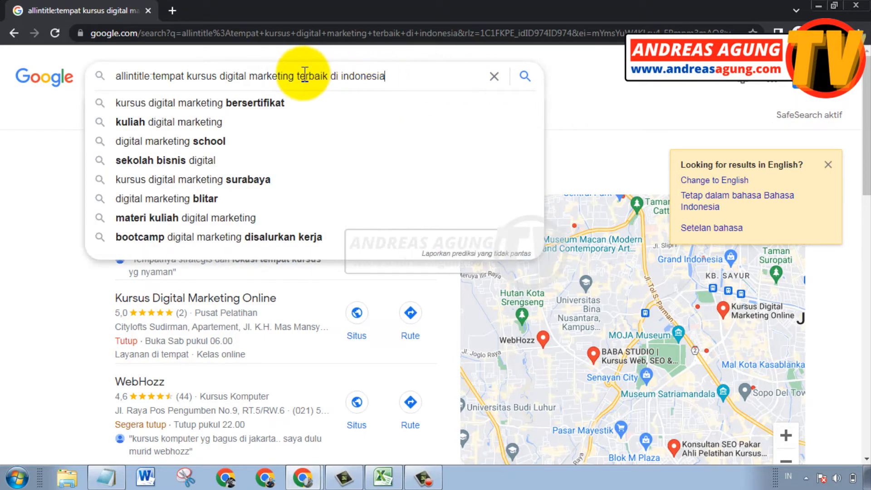
left_click(326, 76)
key("BackSpace")
key("BackSpace")
key("BackSpace")
key("BackSpace")
key("BackSpace")
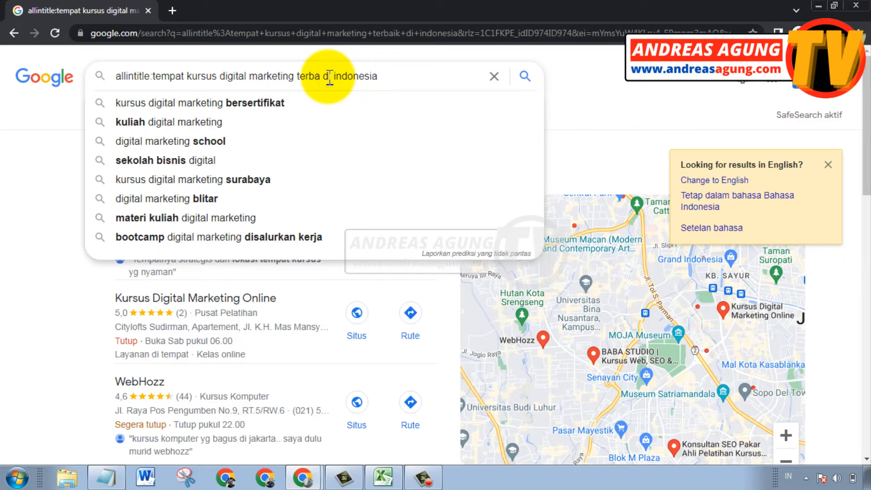
type("rfavorit")
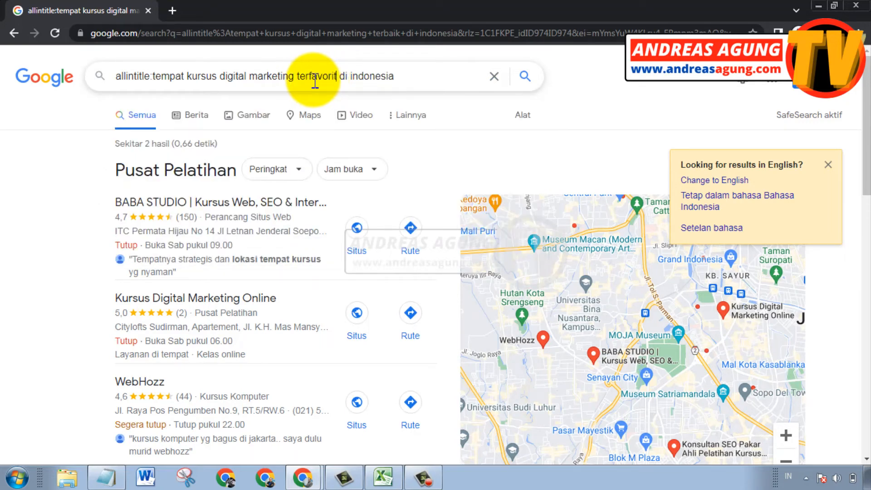
left_click(401, 75)
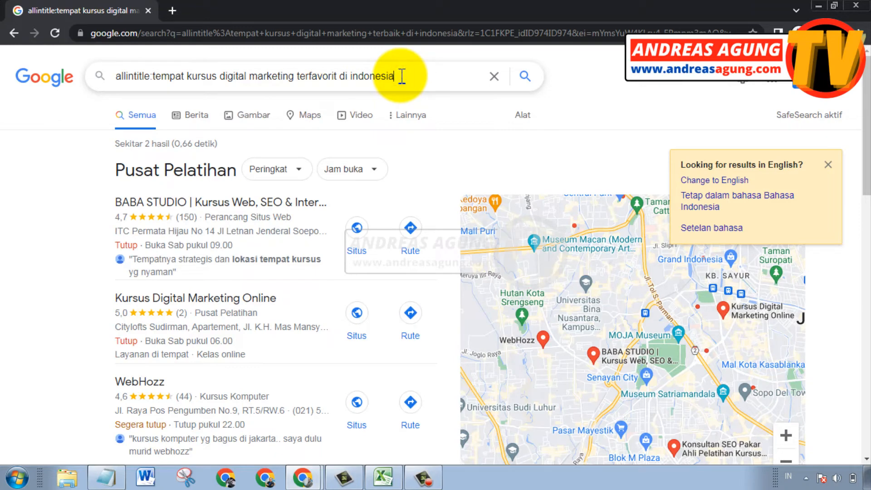
key("Return")
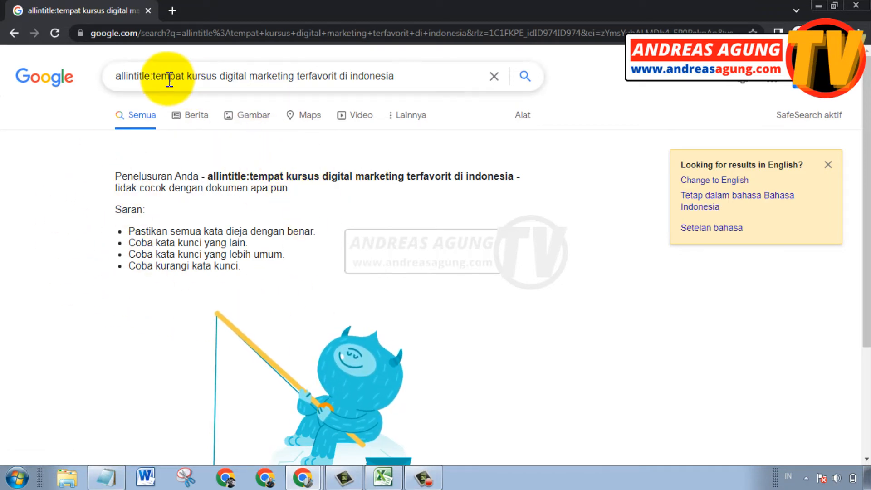
Check the keyword part of the "terfavorit" query against the message on the results page.
left_click(158, 77)
left_click_drag(158, 77, 398, 78)
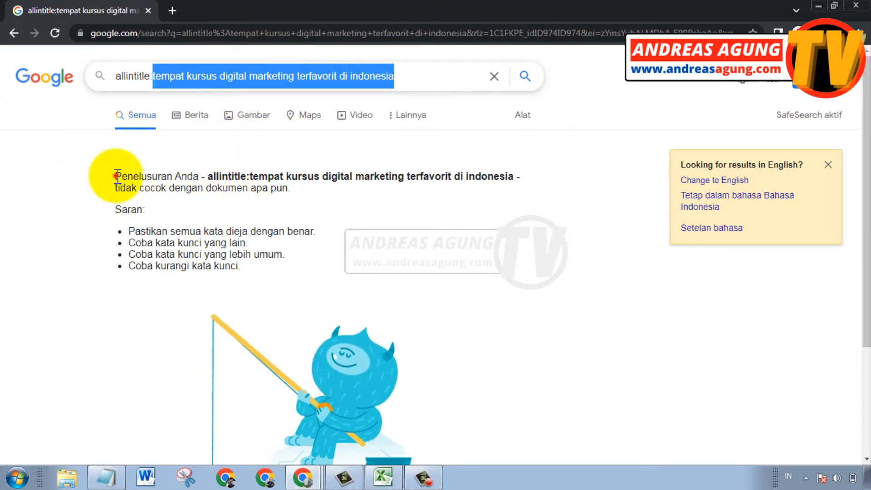
left_click_drag(114, 176, 313, 193)
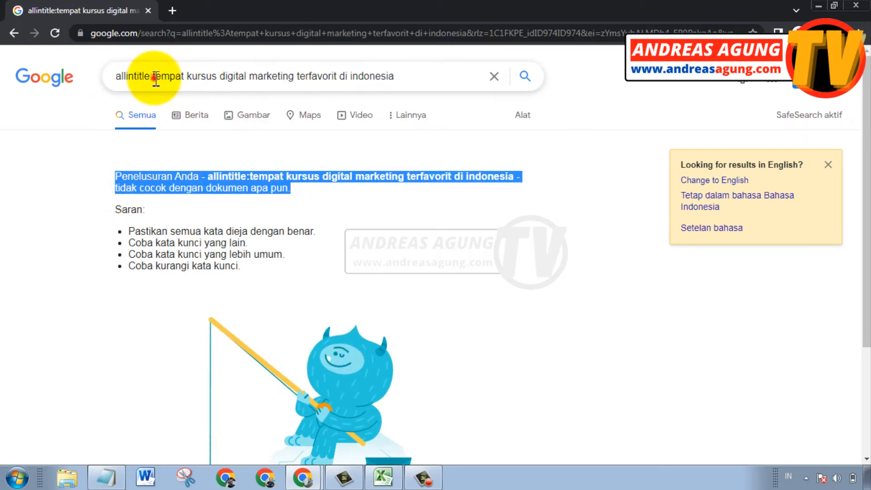
Copy "tempat kursus digital marketing terfavorit di indonesia" from the query into cell B4 of the Excel sheet and autofit column B.
left_click_drag(153, 81, 410, 84)
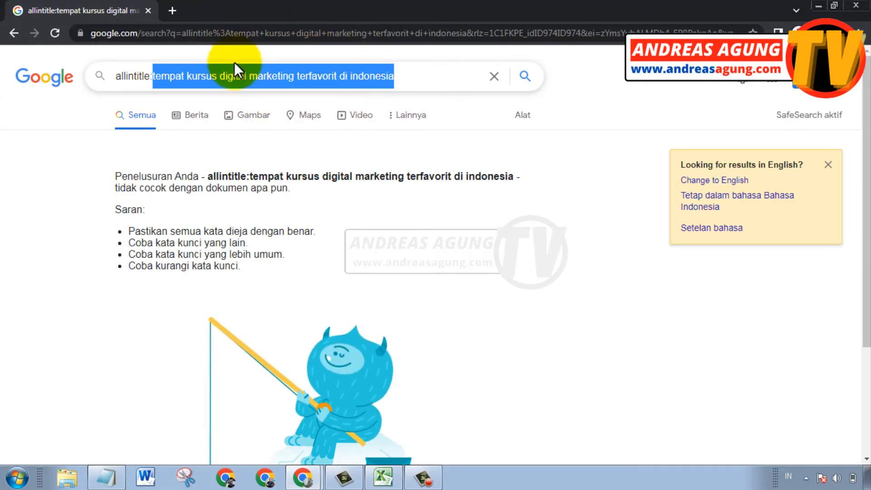
right_click(298, 73)
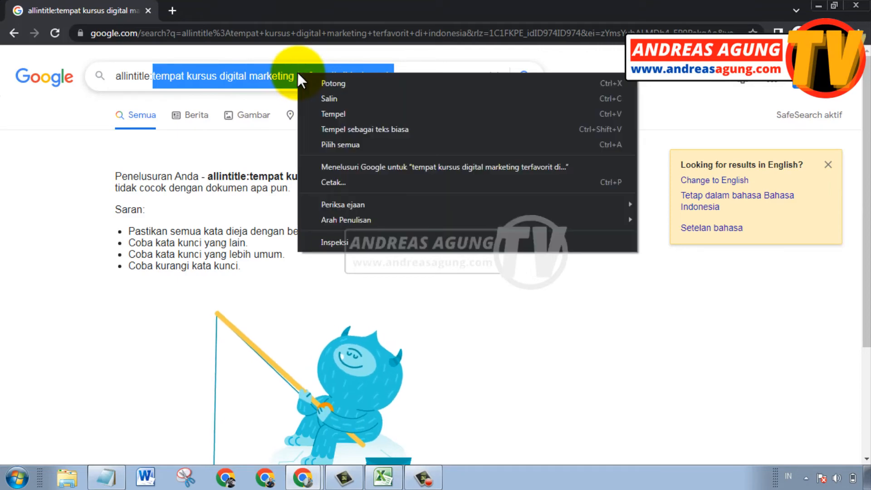
left_click(323, 98)
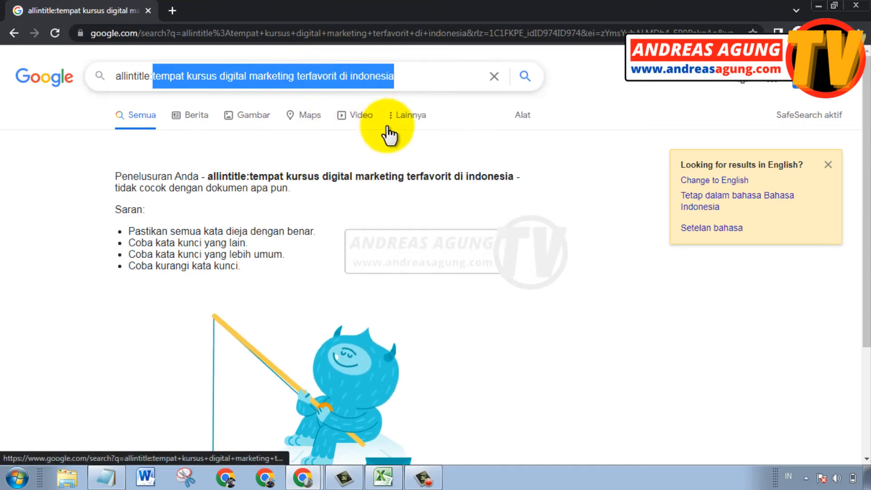
left_click(384, 477)
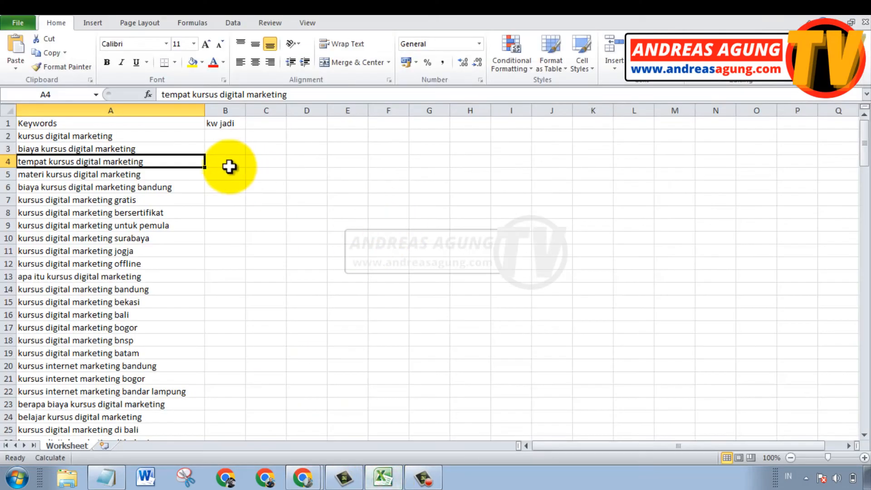
left_click(228, 162)
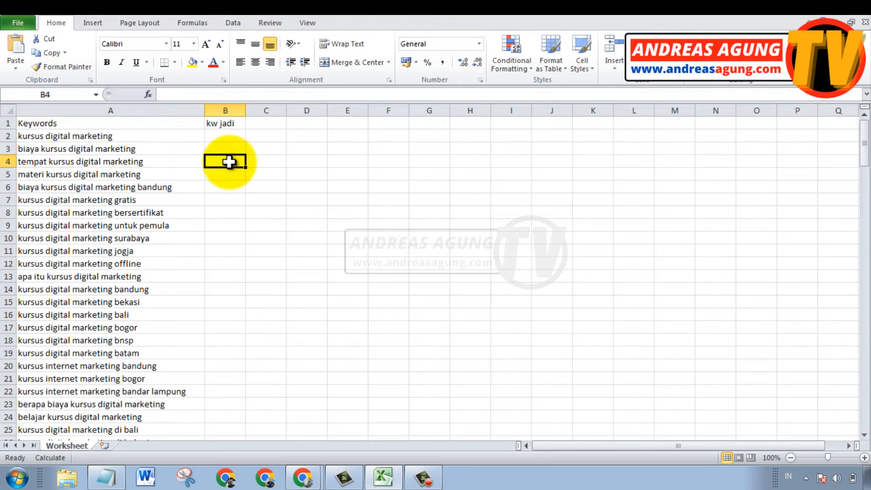
key("ctrl+v")
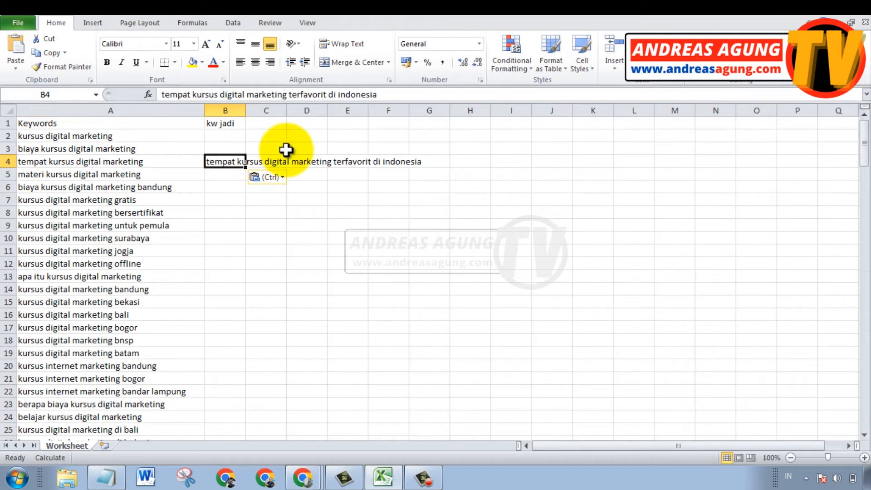
left_click(245, 110)
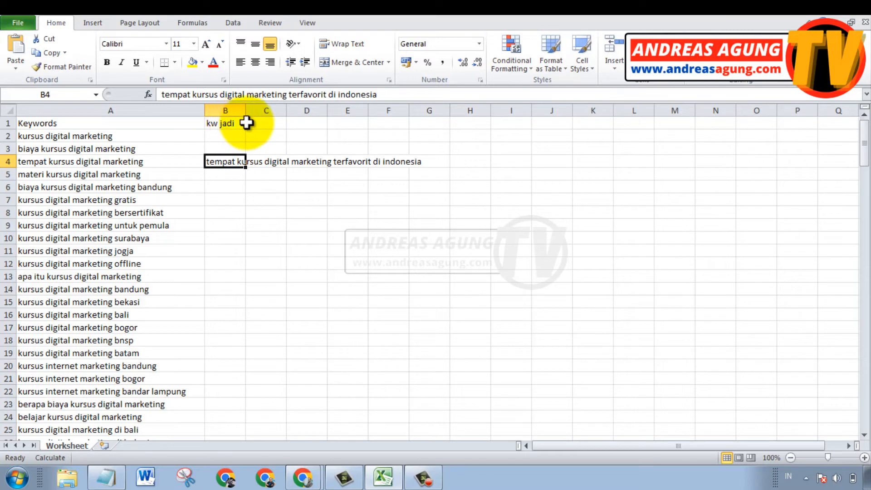
double_click(244, 113)
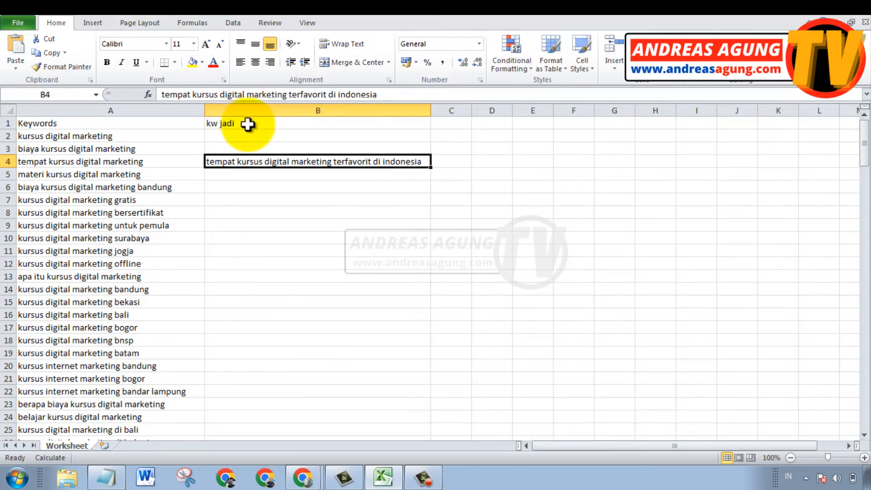
Extend the B1 header to "kw jadi / judul artikel / long tail keyword (kata kunci ekor panjang)" and widen column B to fit it.
left_click(248, 124)
left_click(254, 94)
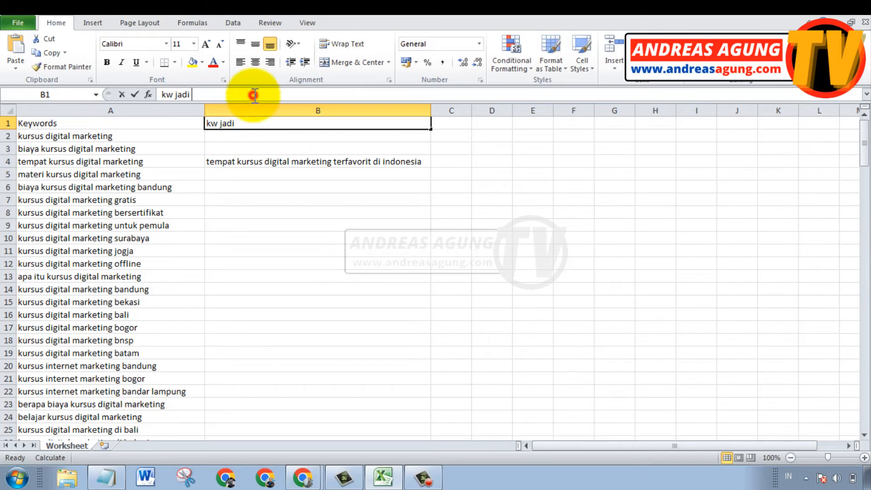
type("/ judul artikel ")
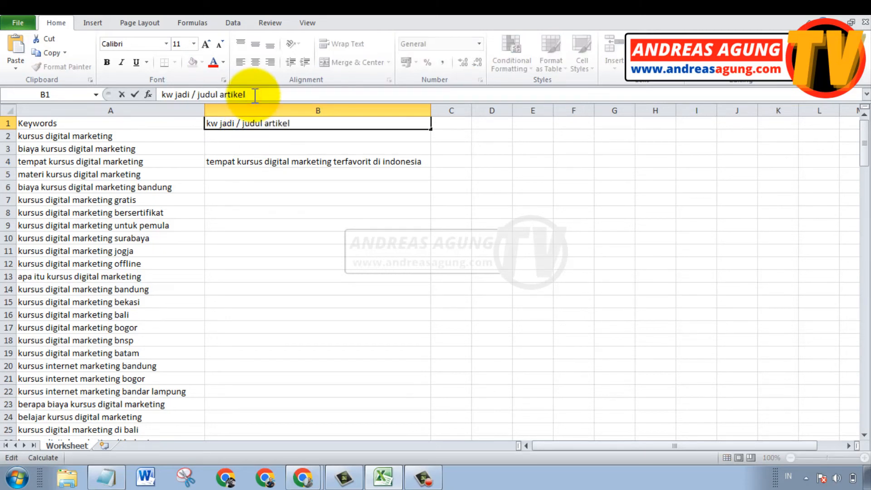
type("/")
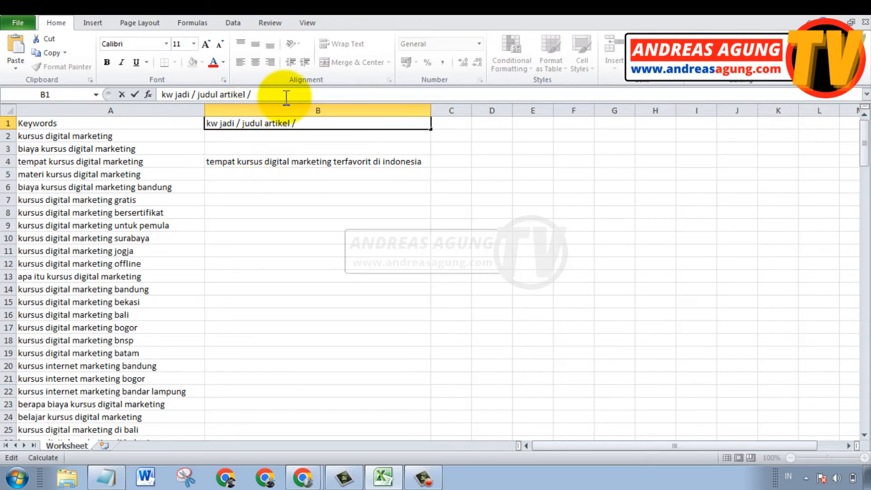
type(" lo")
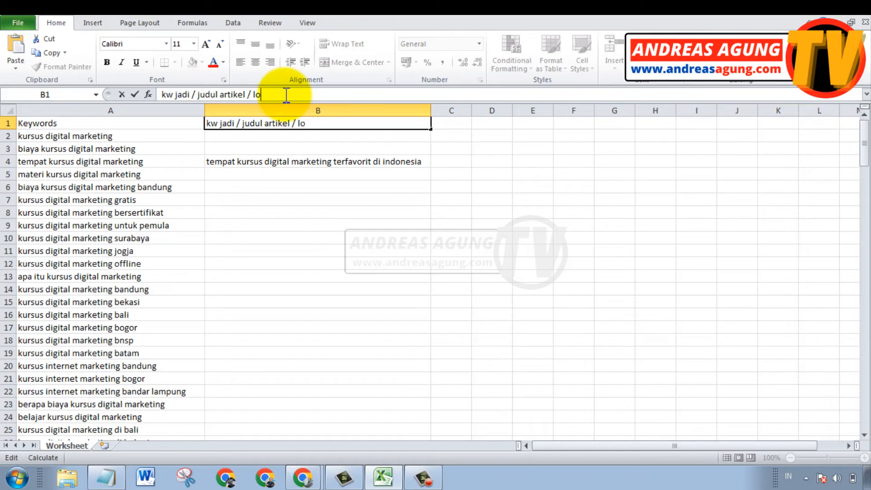
type("ng tail keyword")
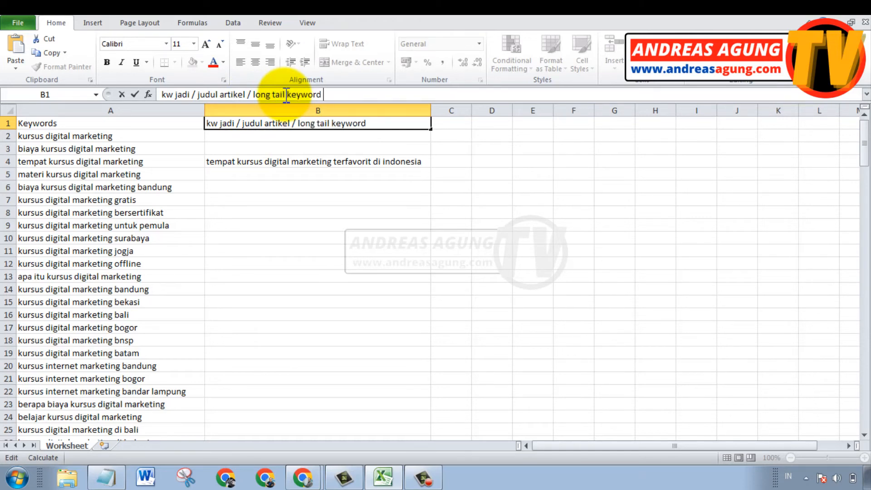
type(" (kata kunci ekor panjang")
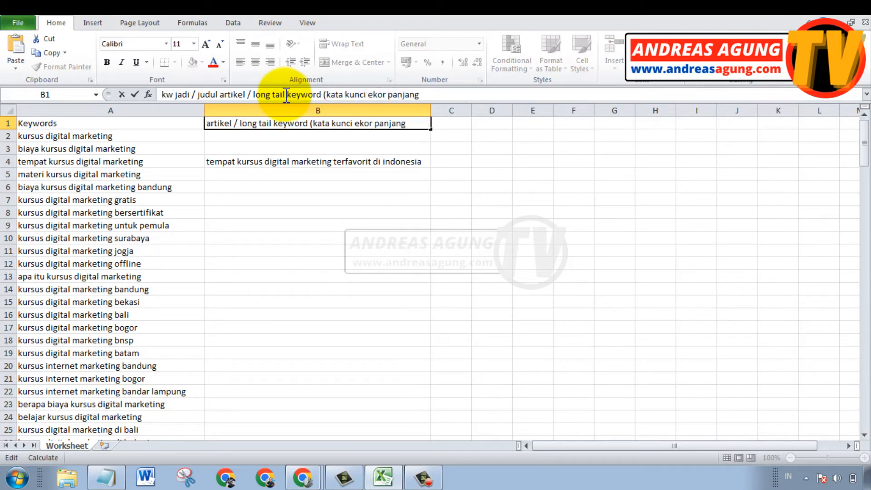
left_click(293, 136)
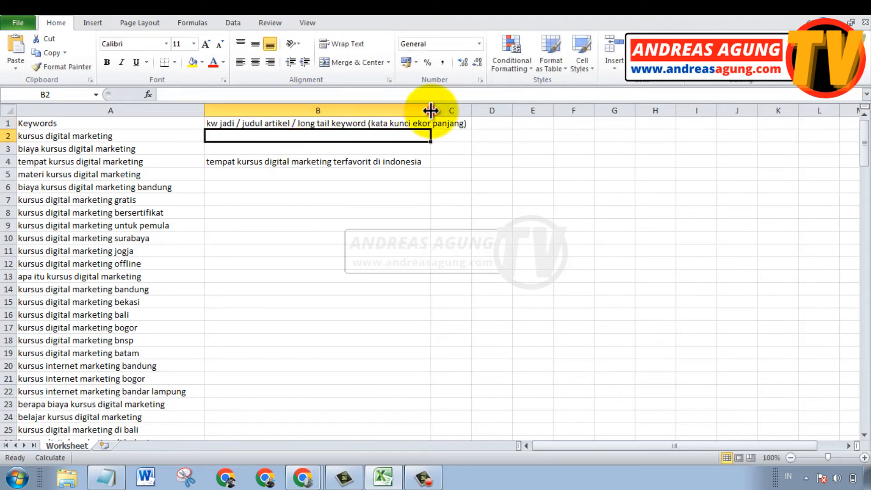
left_click_drag(431, 110, 477, 110)
Compare the base keywords in A2:A25 with the long tail keyword column B, especially A4 against B4.
left_click(252, 161)
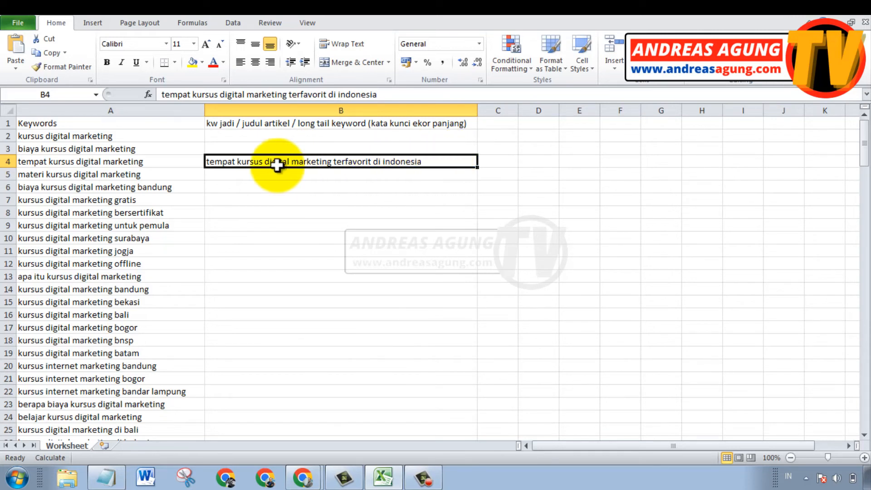
left_click(211, 137)
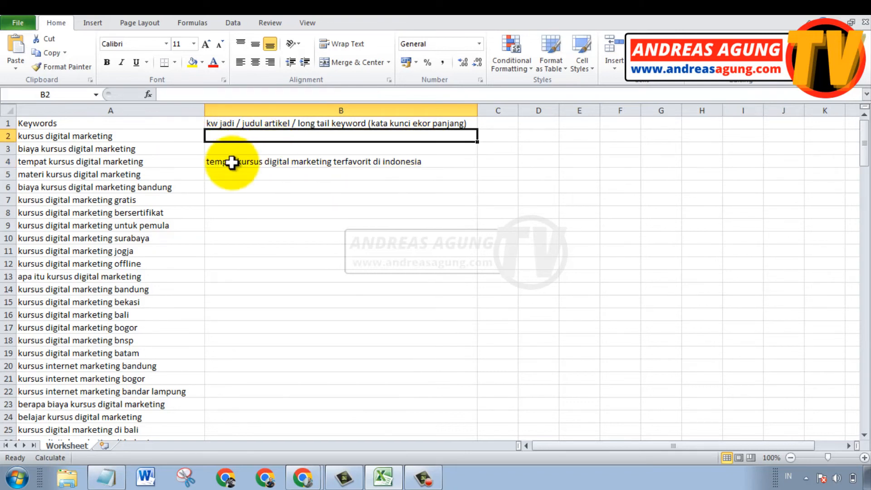
left_click_drag(162, 137, 132, 417)
left_click(256, 177)
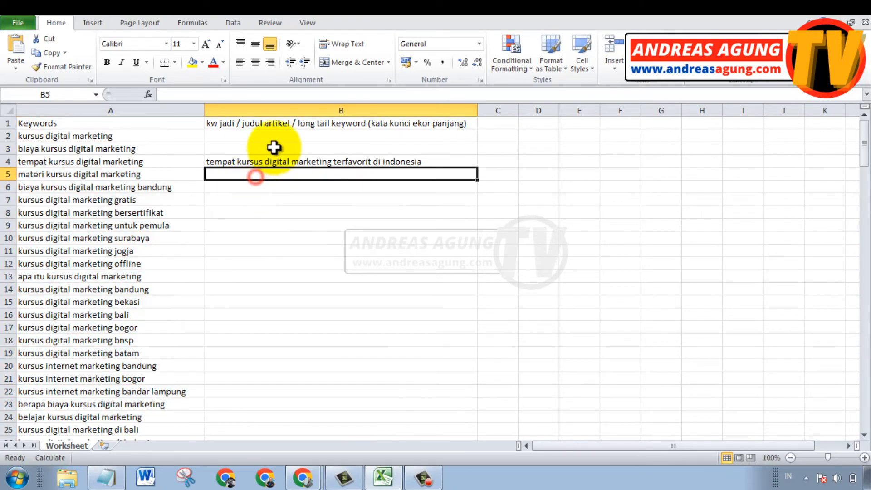
left_click(222, 162)
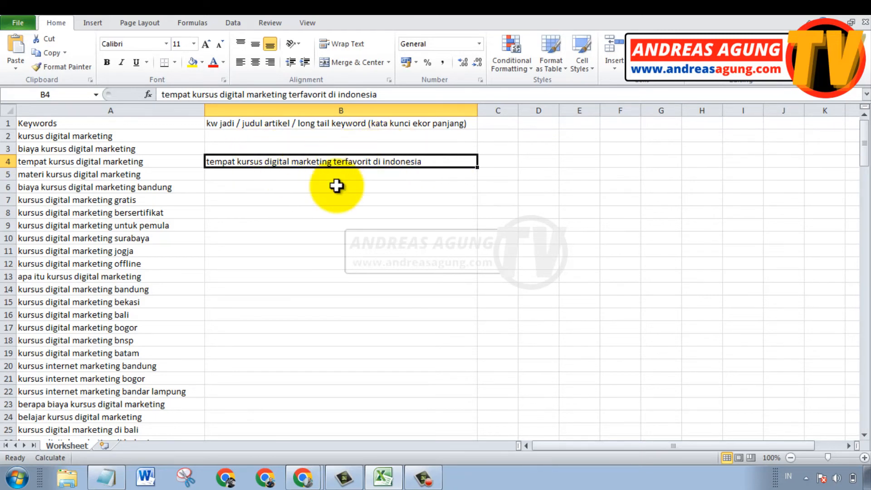
left_click(127, 164)
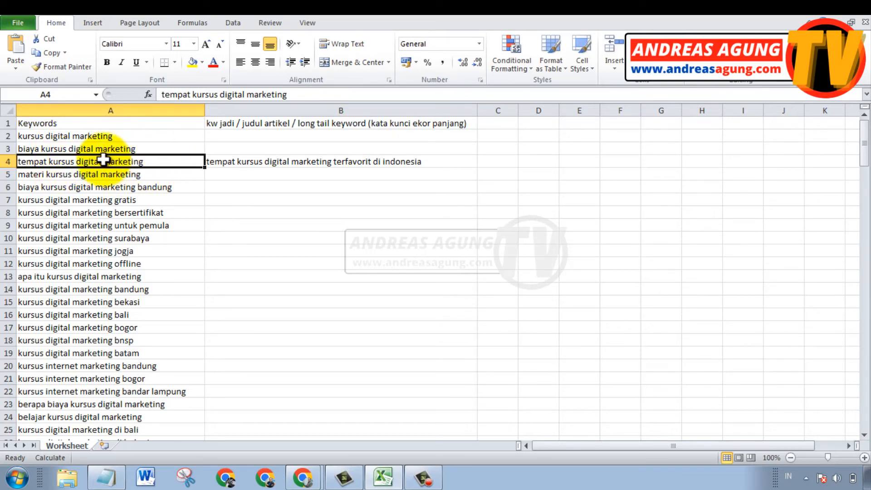
left_click(244, 162)
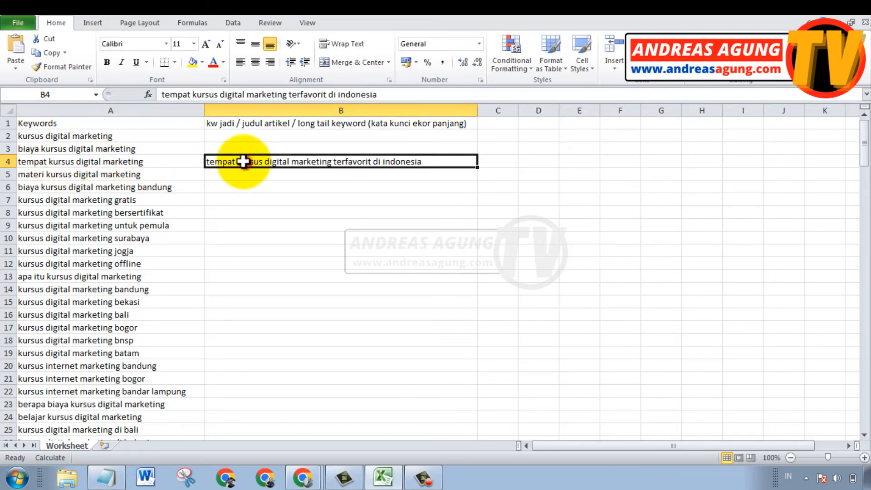
left_click(106, 162)
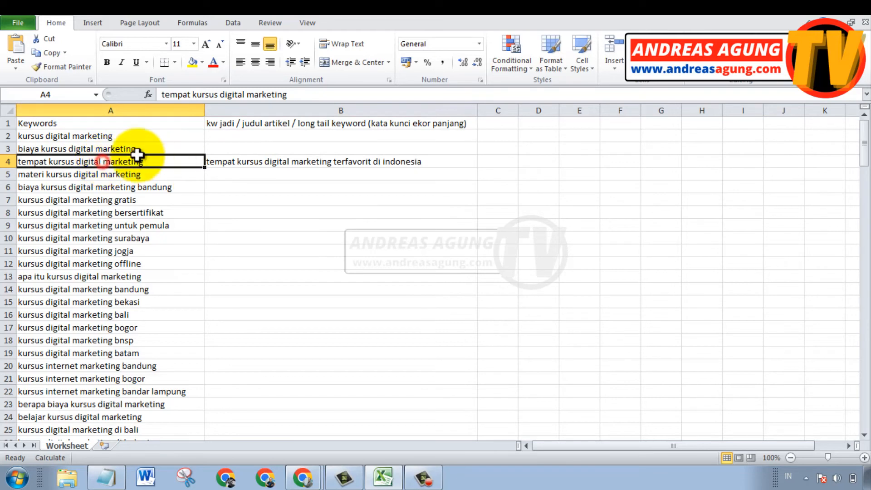
left_click(252, 161)
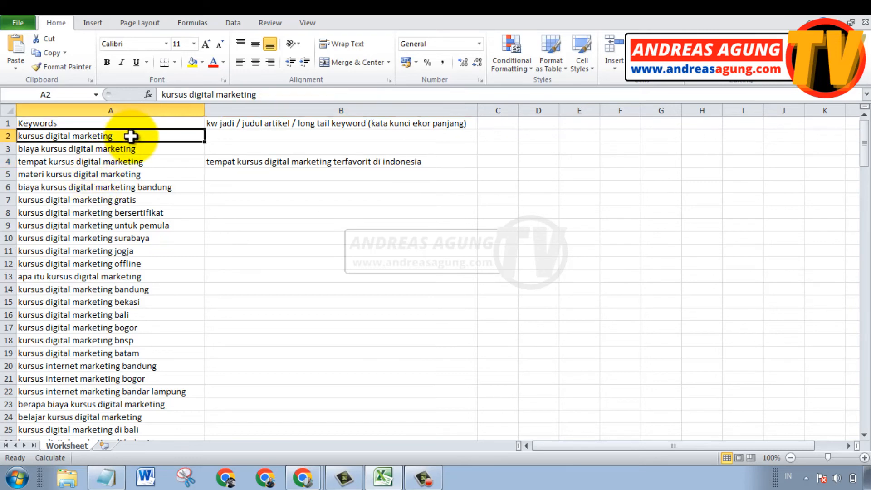
left_click_drag(127, 136, 113, 427)
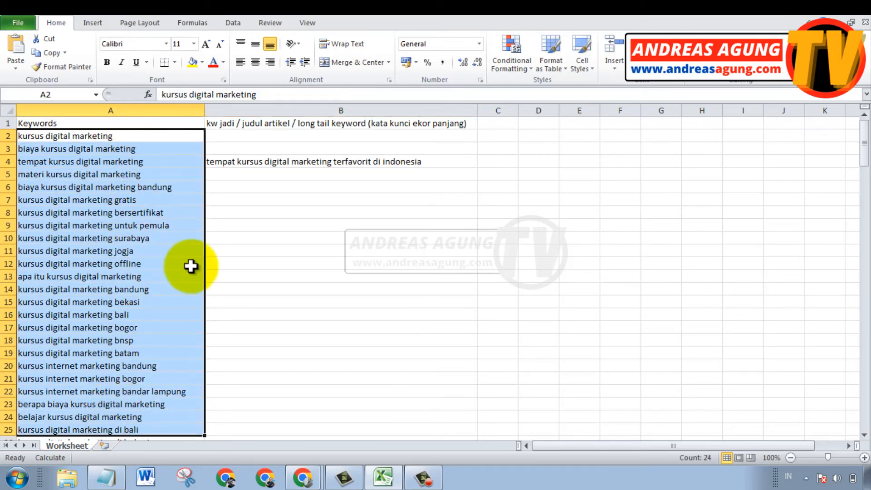
left_click(298, 134)
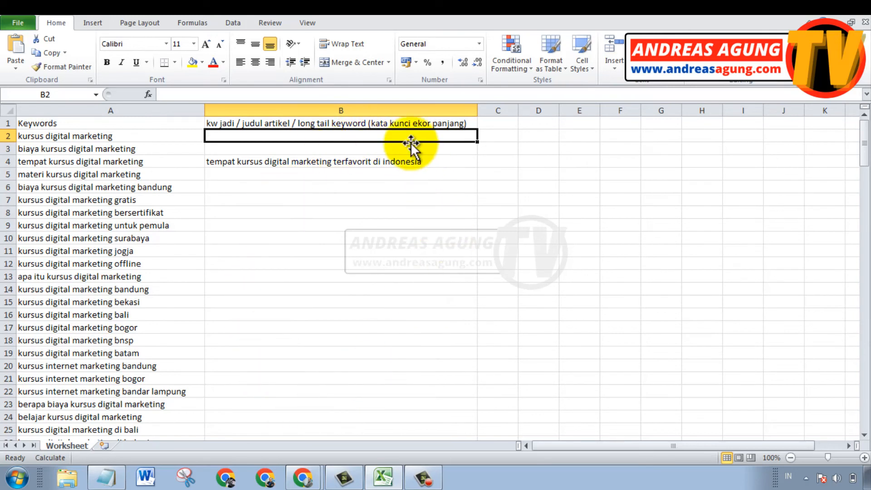
left_click(387, 145)
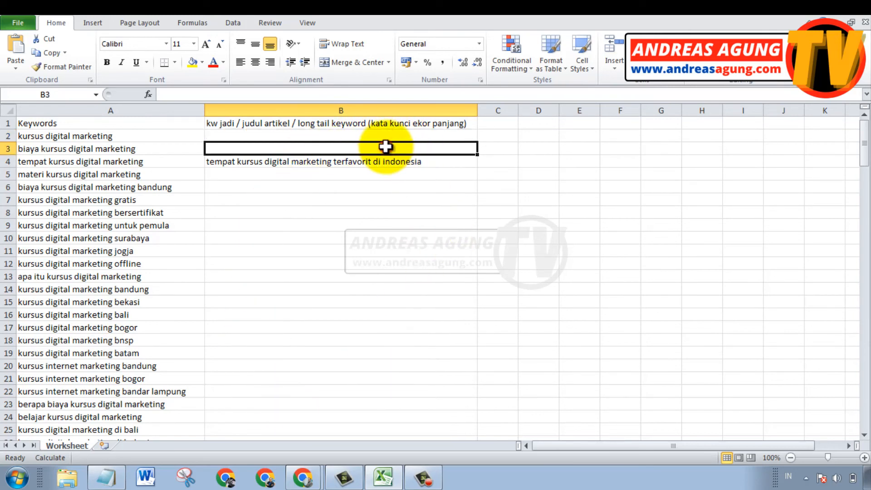
left_click(385, 137)
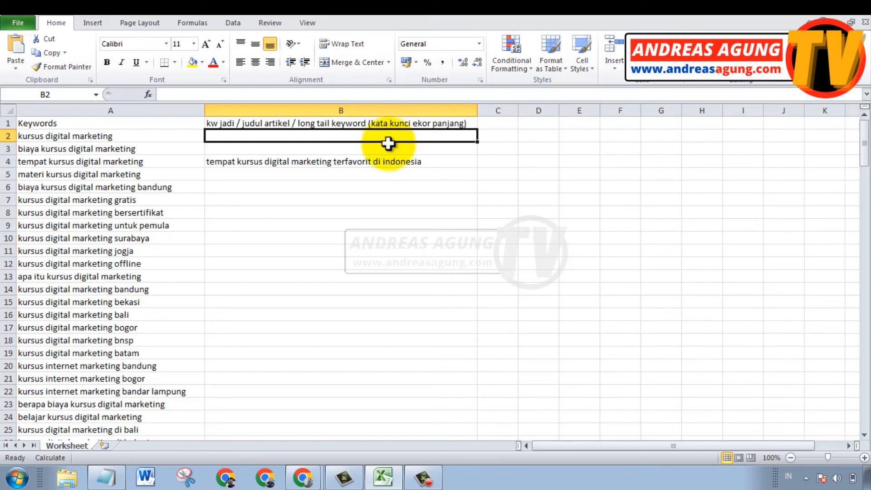
left_click(387, 161)
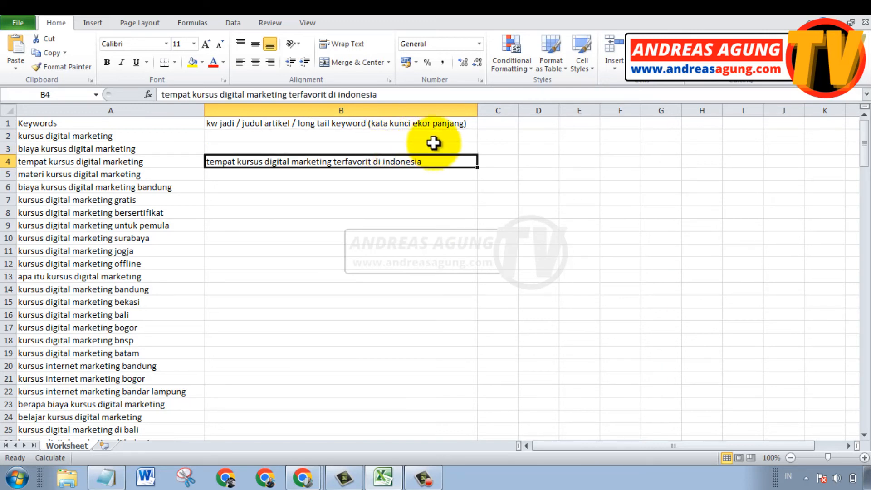